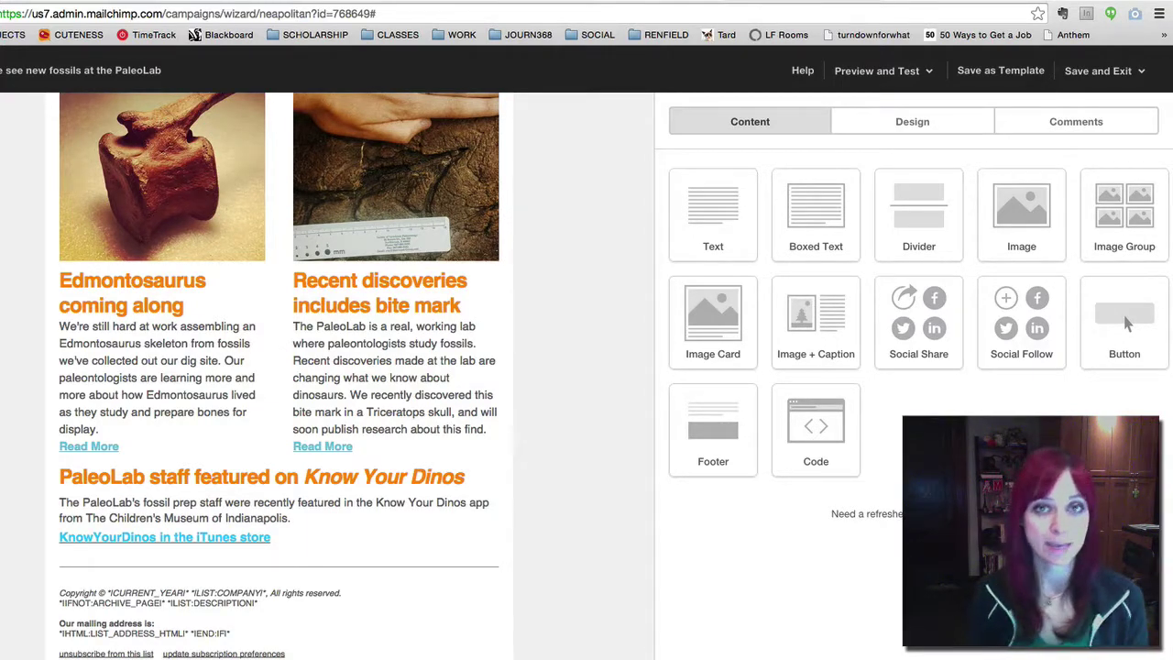
# Step: Open the LEARN MORE button's settings and show its style options
pyautogui.scroll(5, 424, 427)
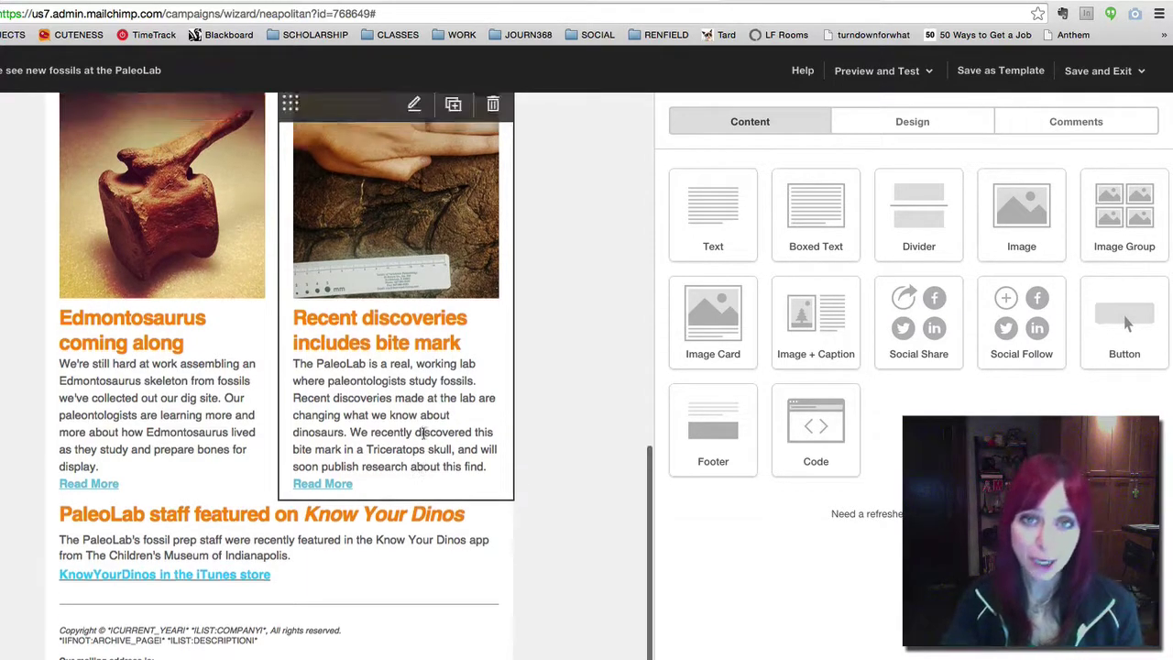
pyautogui.scroll(3, 423, 439)
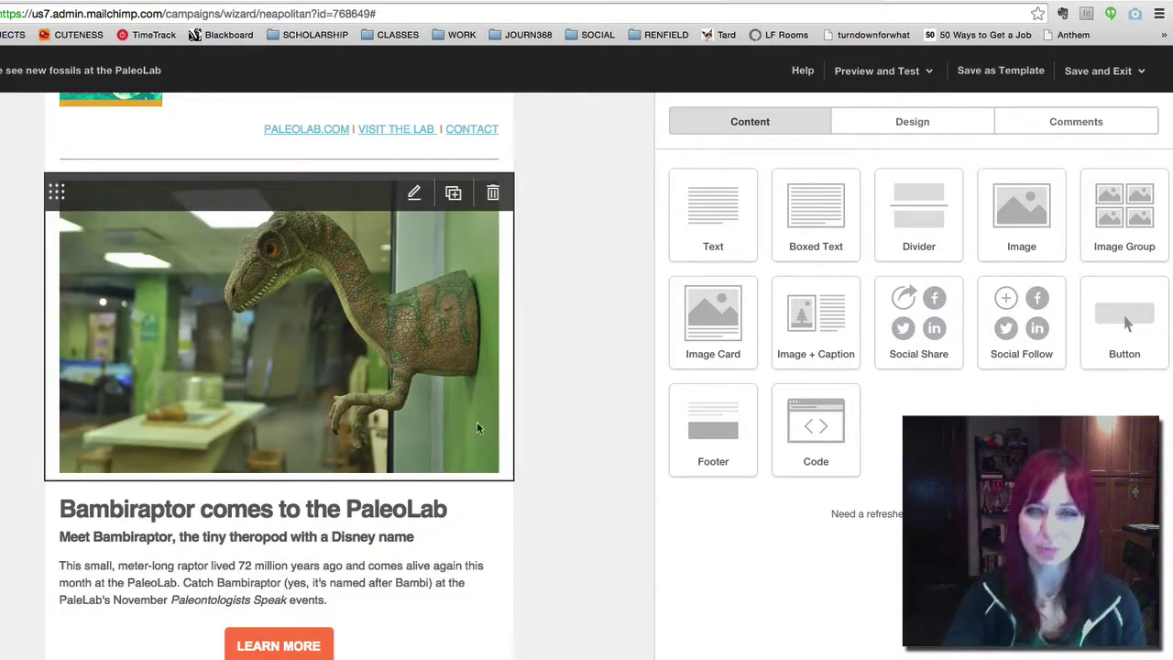
pyautogui.scroll(2, 553, 433)
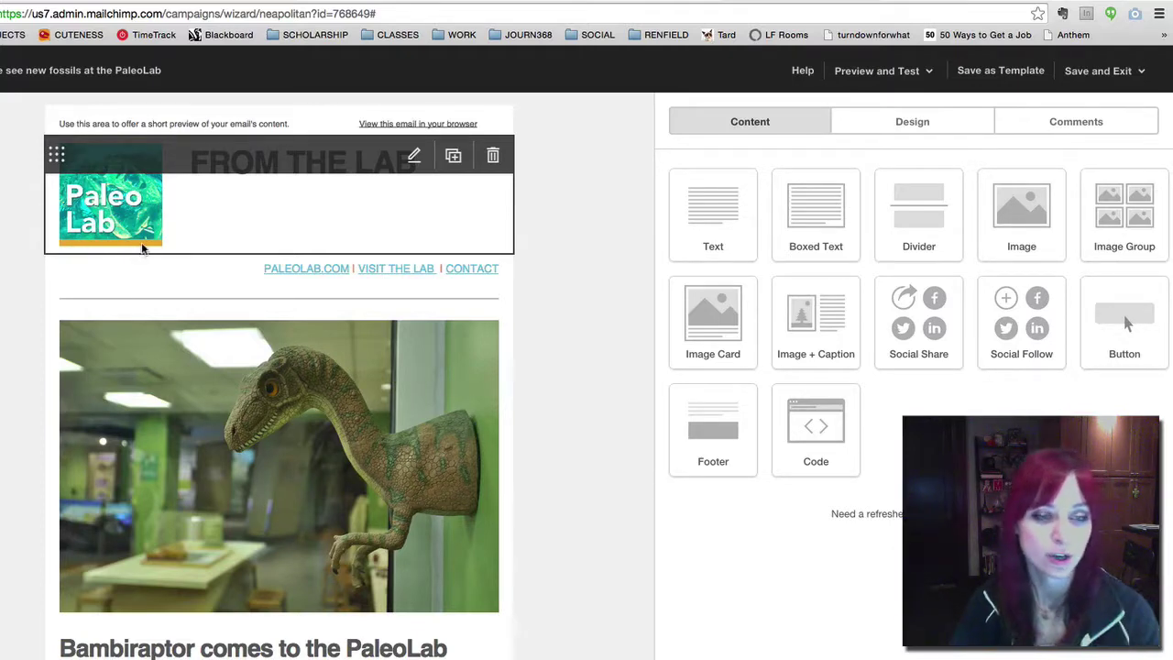
pyautogui.scroll(-1, 600, 548)
pyautogui.scroll(-2, 599, 540)
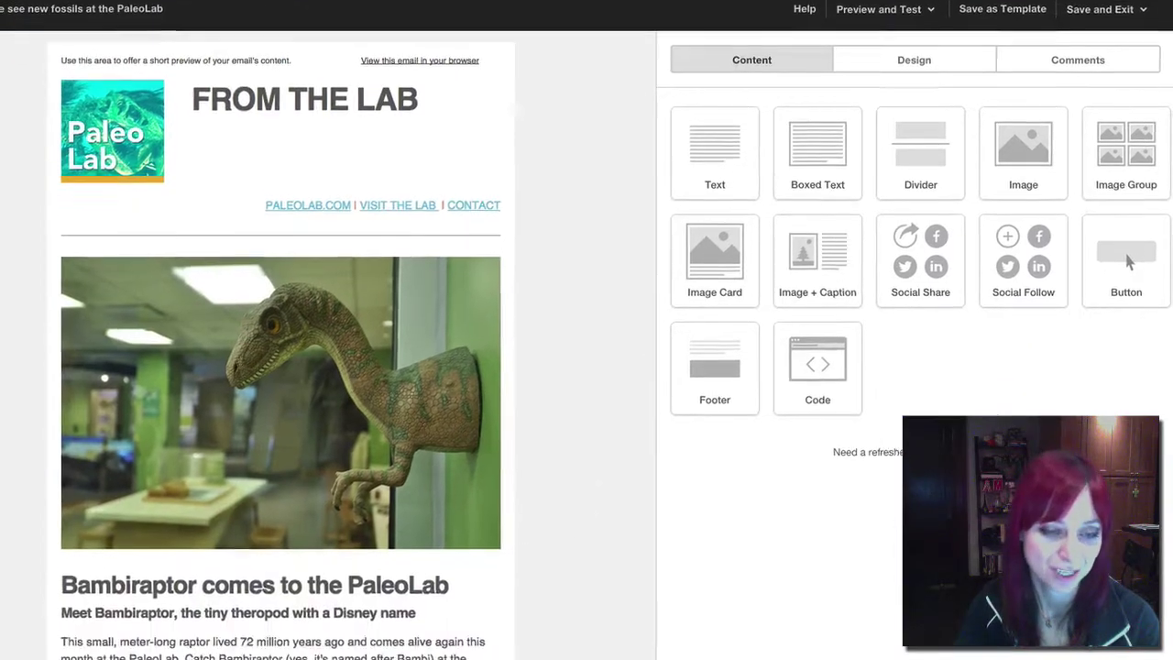
pyautogui.moveTo(1130, 262); pyautogui.dragTo(283, 623)
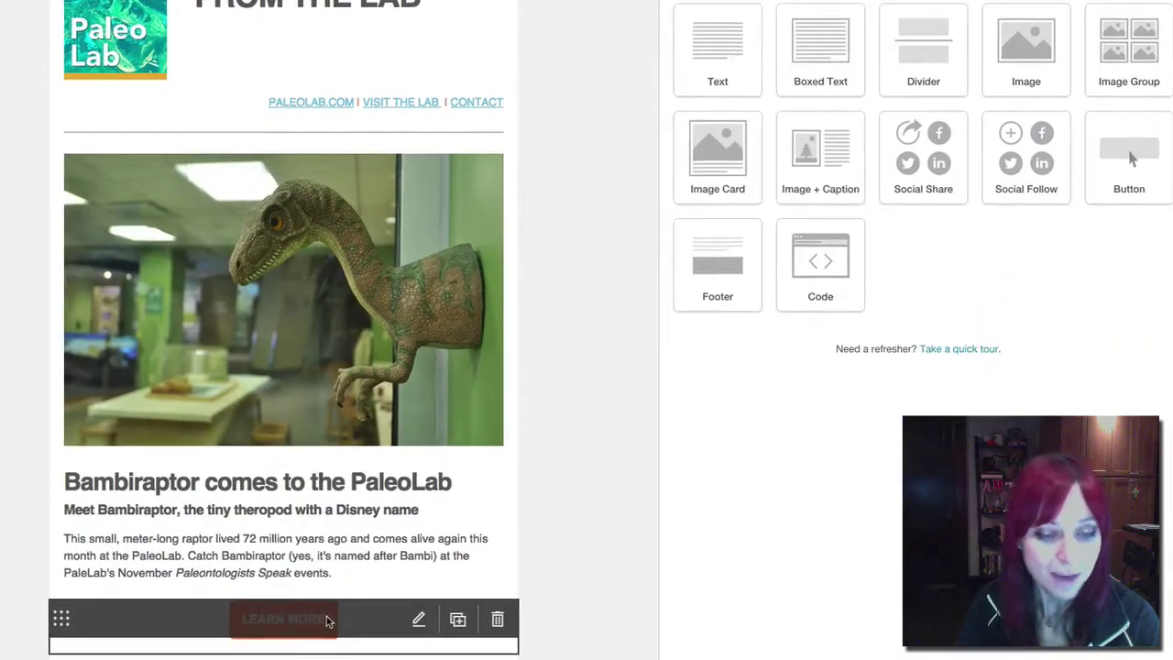
pyautogui.click(937, 6)
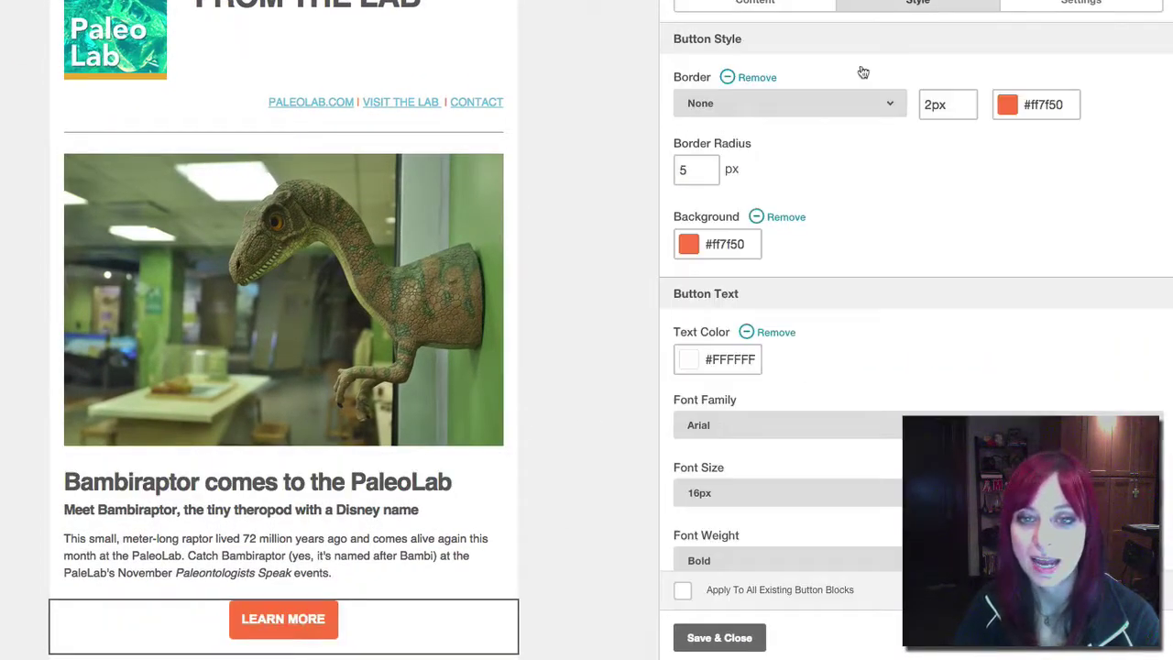
# Step: Try darker oranges for the button background, reset it to coral #ff7f50, then go to InDesign
pyautogui.click(687, 244)
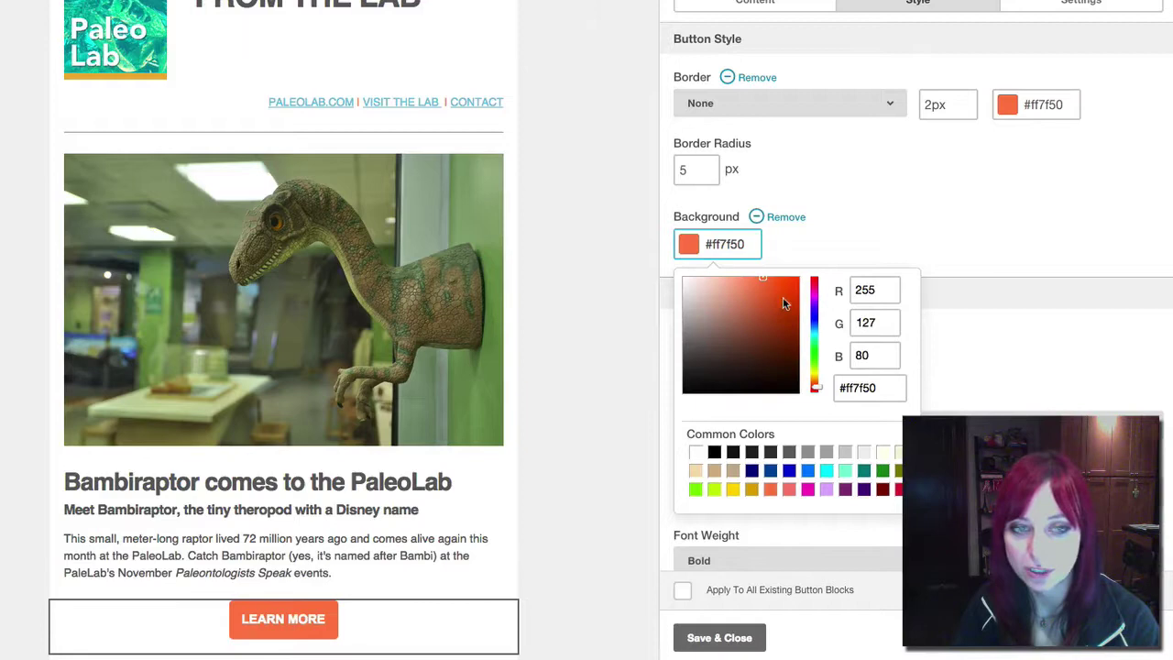
pyautogui.moveTo(783, 297)
pyautogui.mouseDown()
pyautogui.moveTo(773, 302)
pyautogui.moveTo(782, 319)
pyautogui.moveTo(799, 272)
pyautogui.moveTo(754, 300)
pyautogui.mouseUp()
pyautogui.click(772, 491)
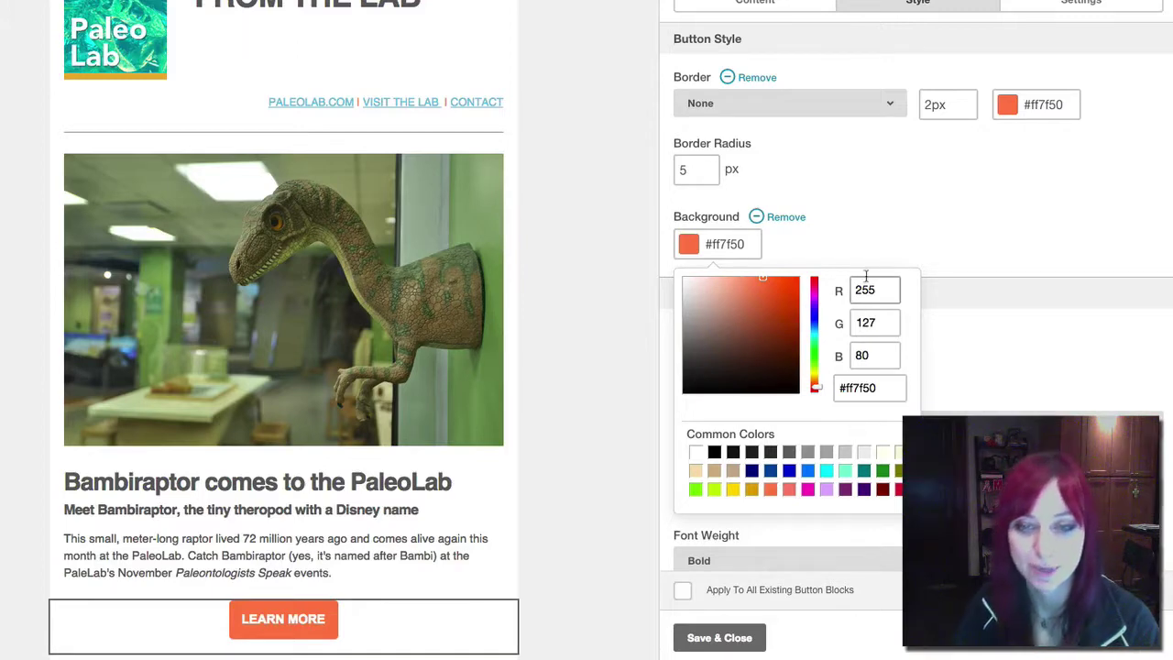
pyautogui.click(931, 227)
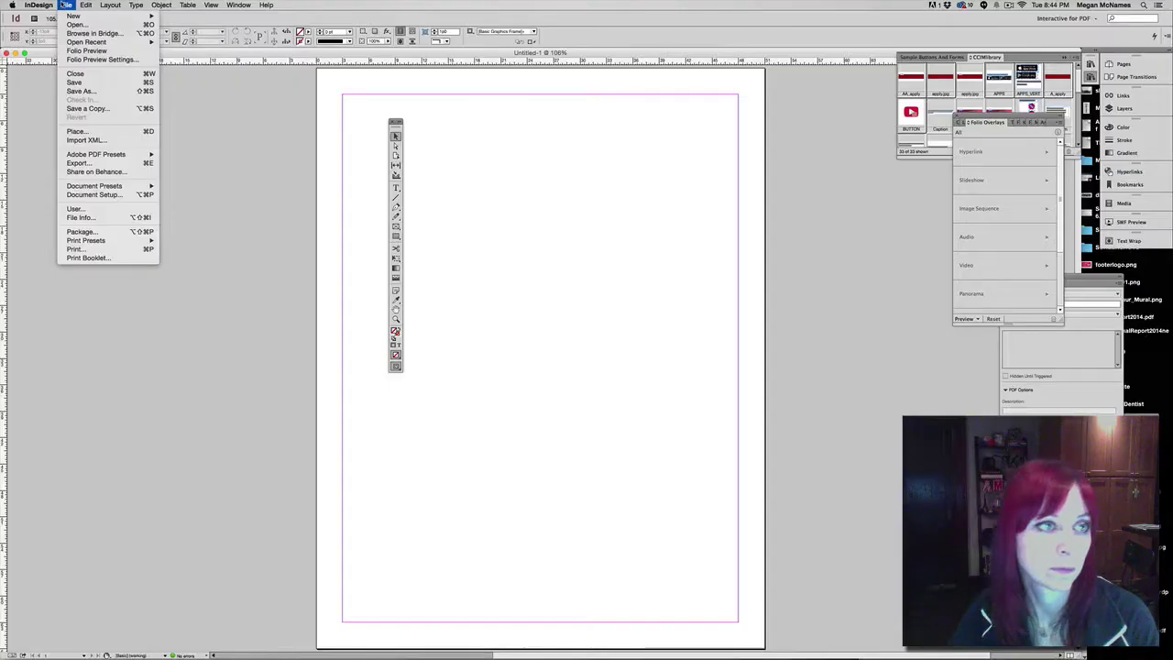
pyautogui.press('Escape')
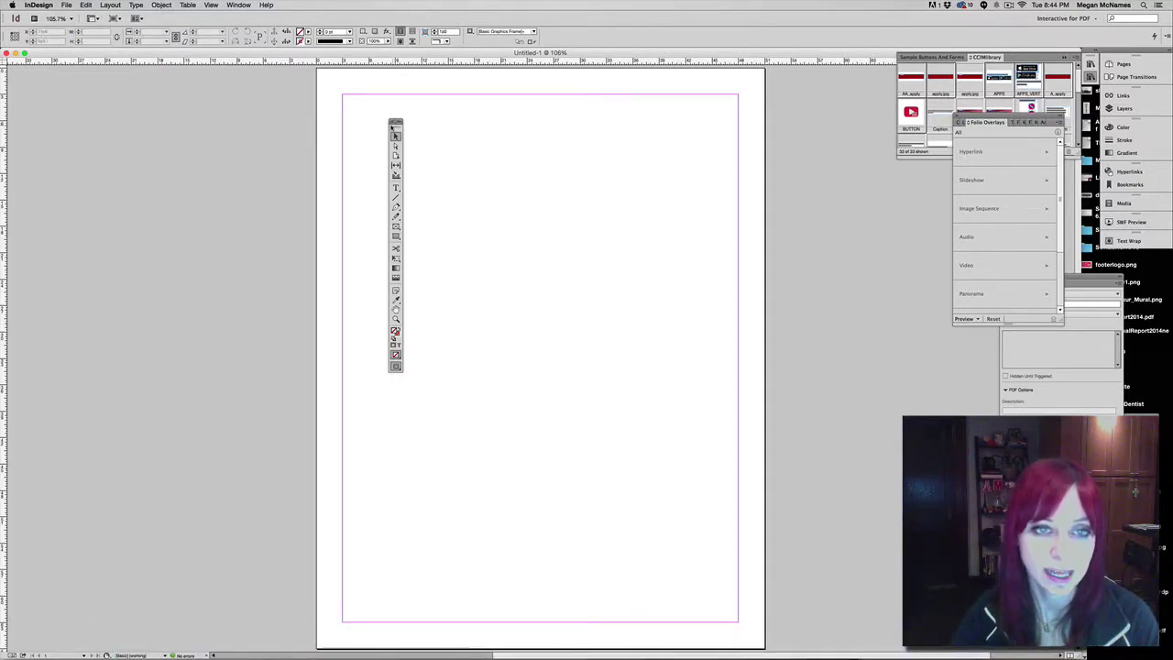
# Step: Load the Paleo Lab logo from Dropbox > A_TEACHING > iCOM212 > SocialMedia_Example for placing
pyautogui.moveTo(392, 126); pyautogui.dragTo(303, 123)
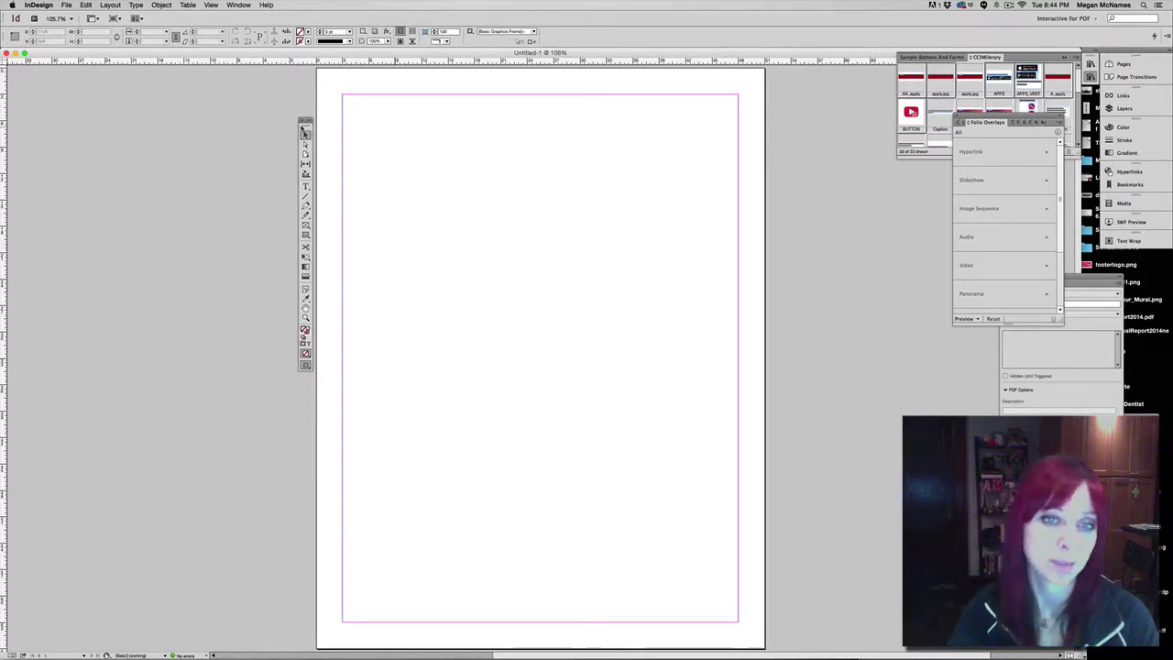
pyautogui.click(66, 4)
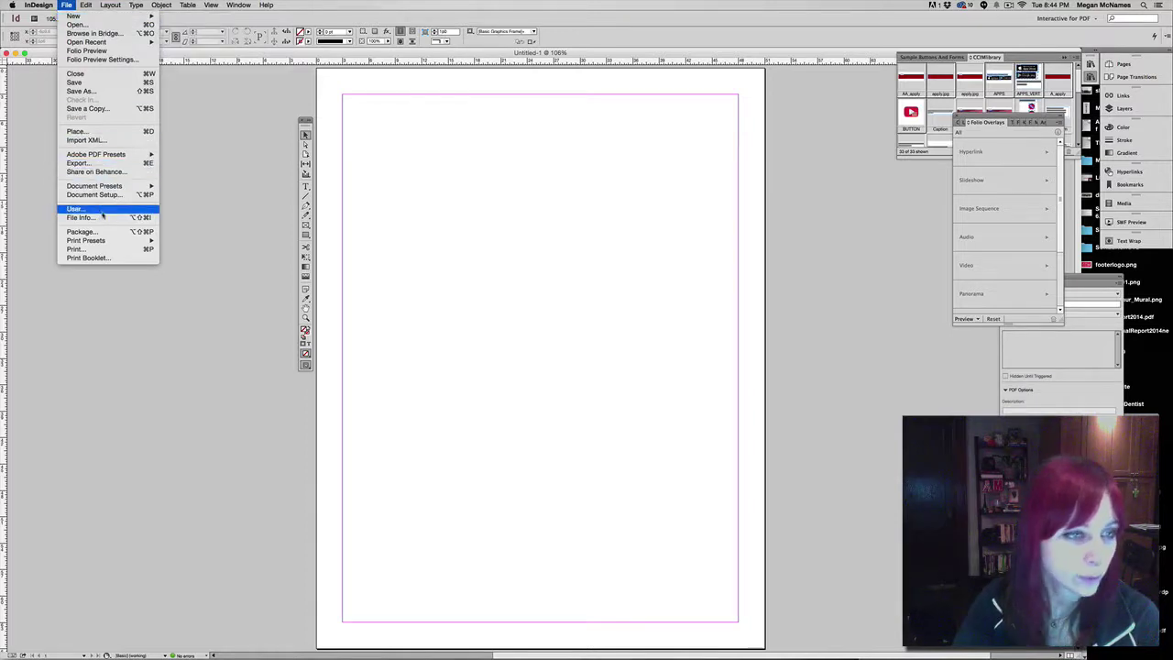
pyautogui.click(78, 132)
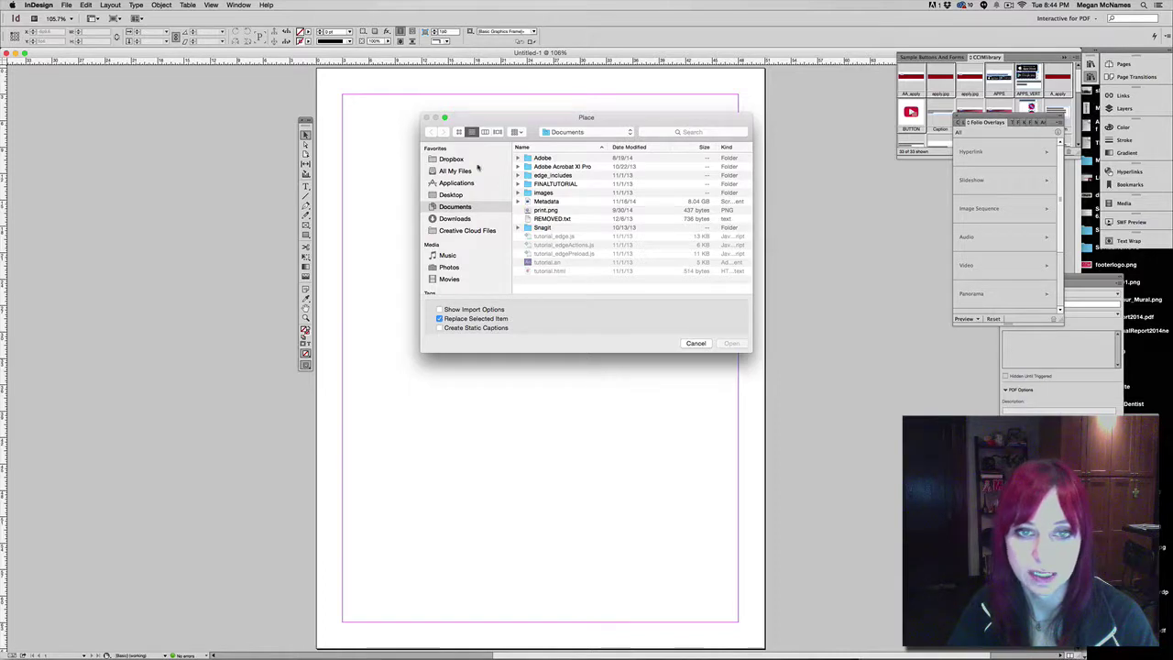
pyautogui.click(458, 160)
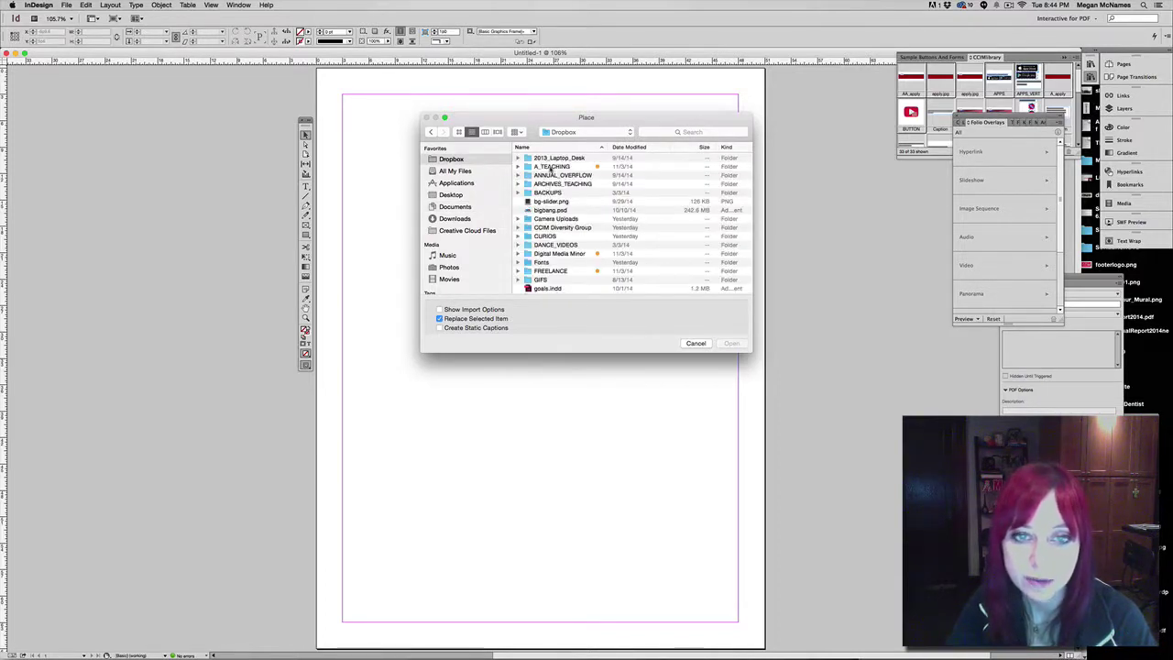
pyautogui.doubleClick(550, 168)
pyautogui.doubleClick(549, 245)
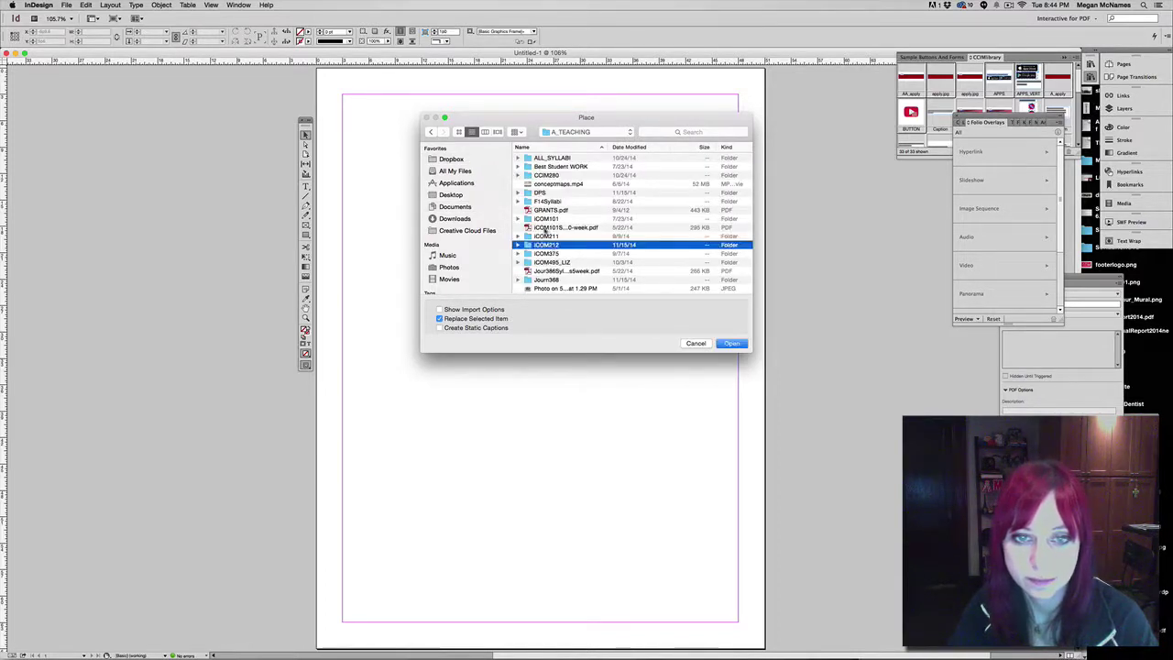
pyautogui.doubleClick(551, 227)
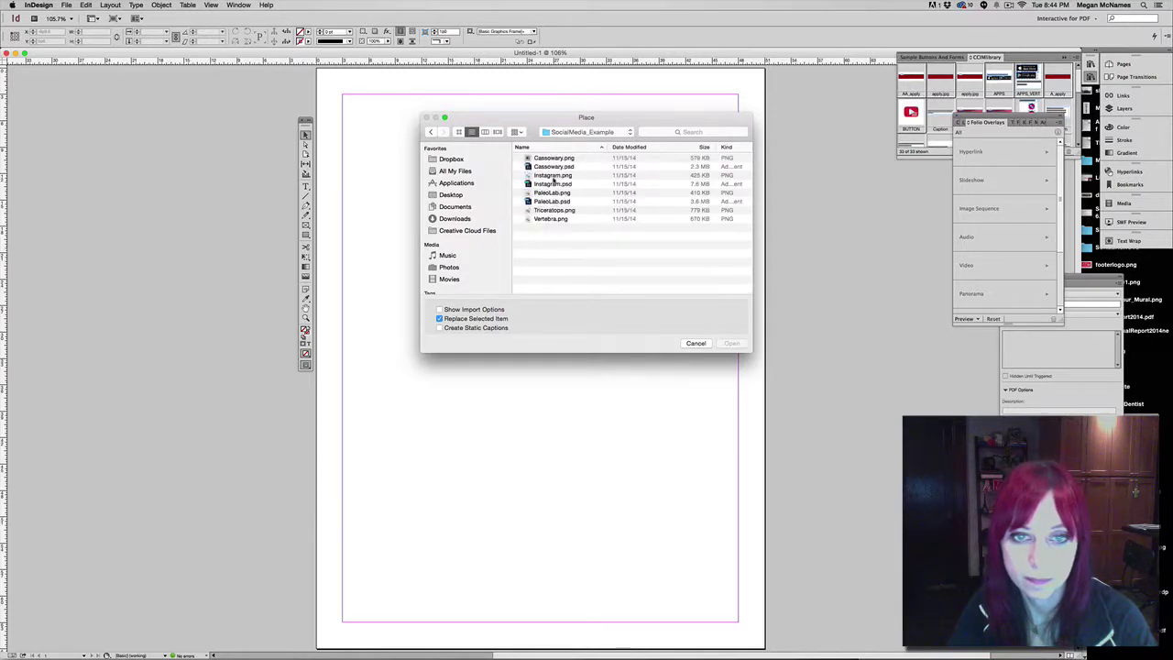
pyautogui.doubleClick(563, 177)
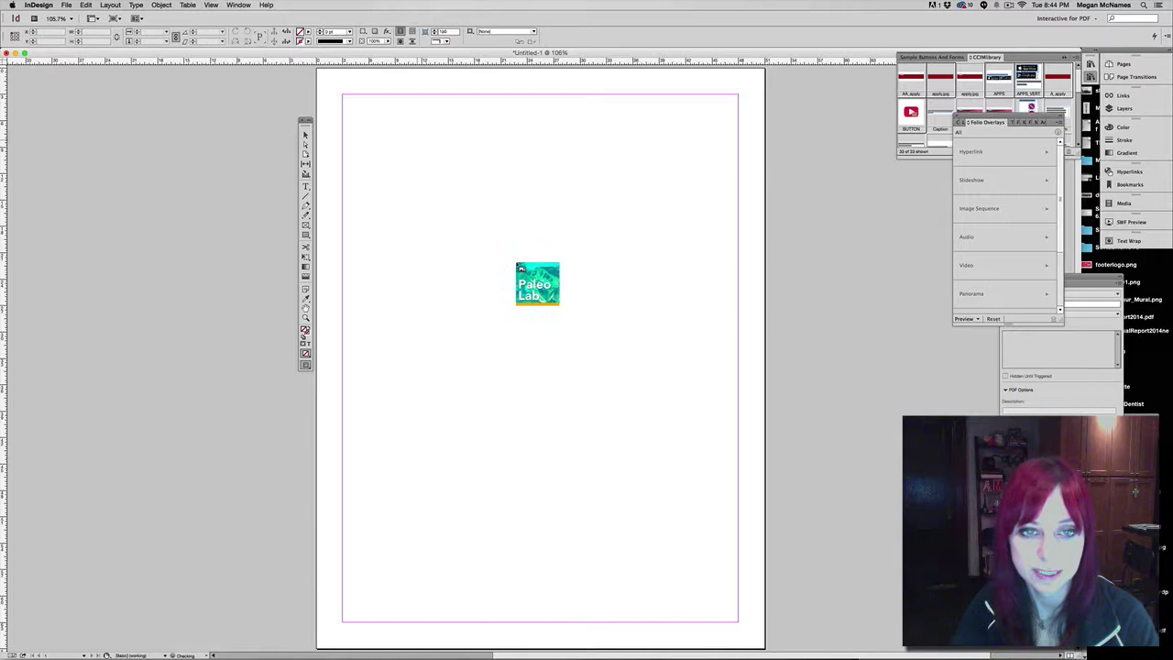
# Step: Place the logo and eyedrop its orange strip, reading R 237, G 176, B 51
pyautogui.click(417, 140)
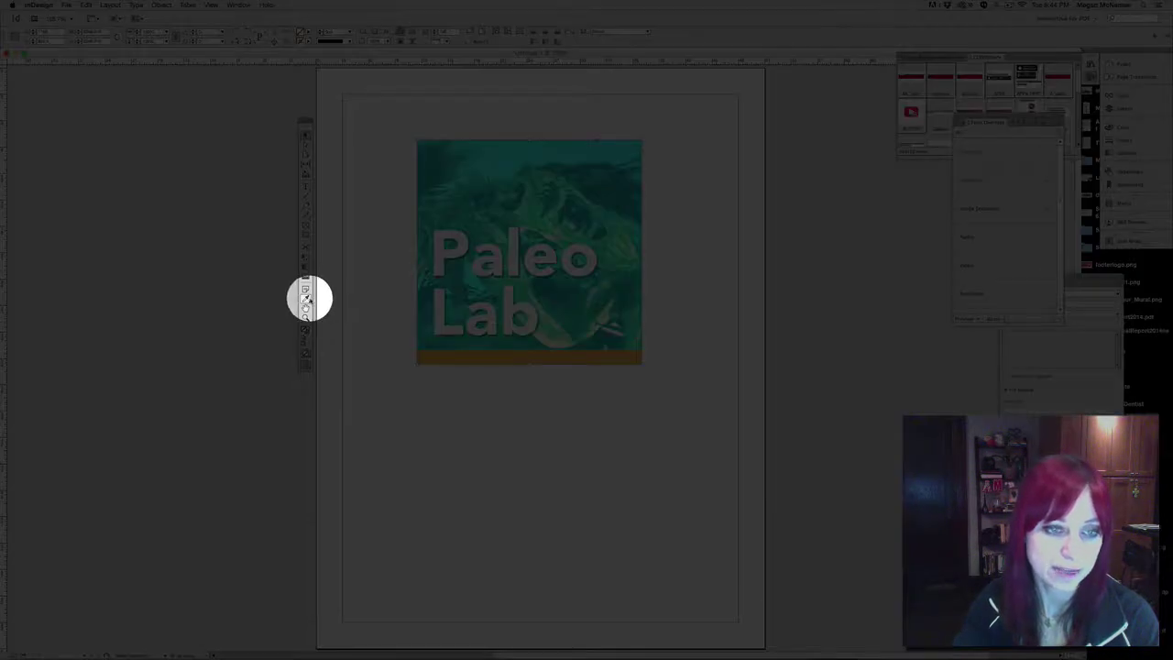
pyautogui.click(305, 300)
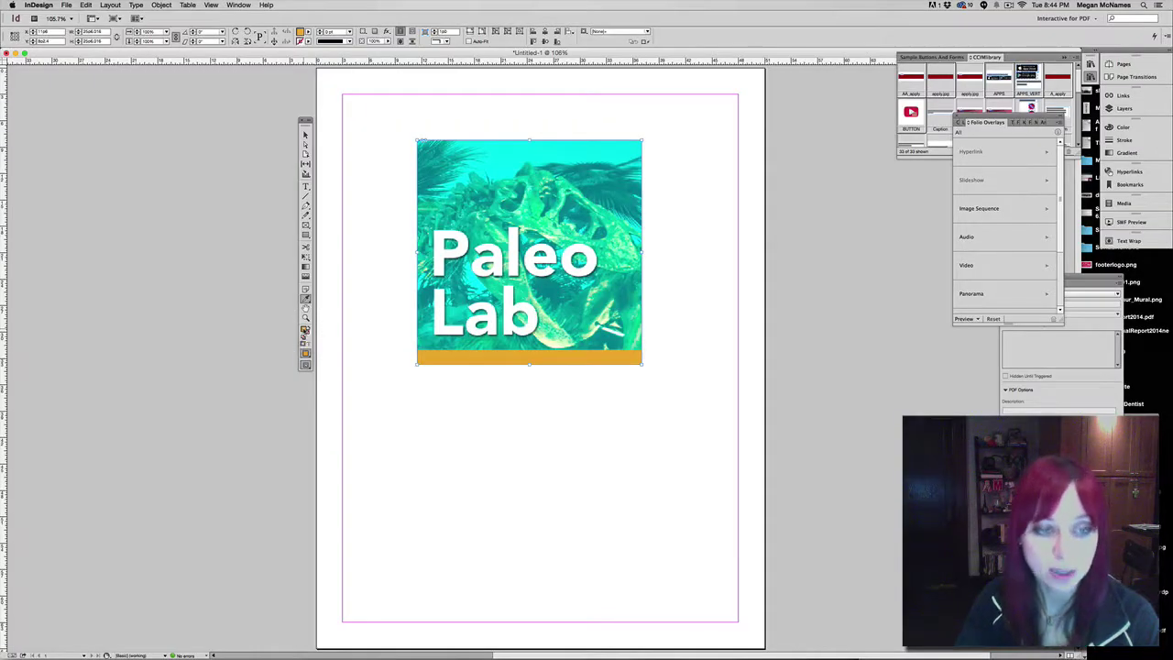
pyautogui.doubleClick(305, 332)
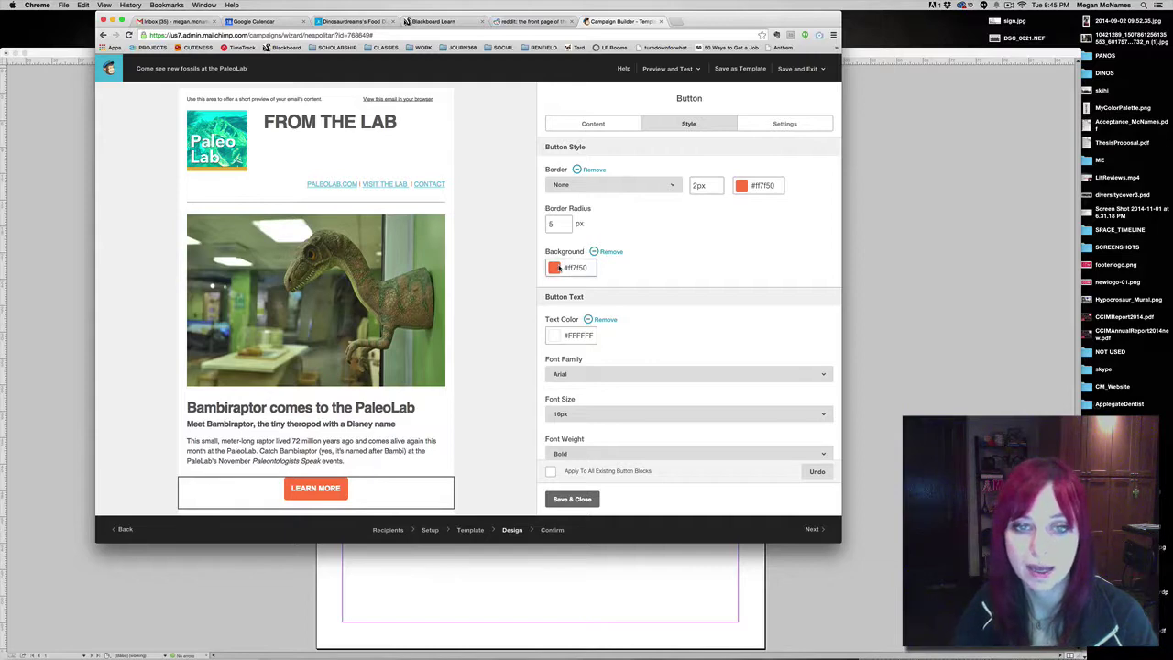
# Step: Open the button background's colour values with InDesign's readout visible alongside
pyautogui.click(556, 268)
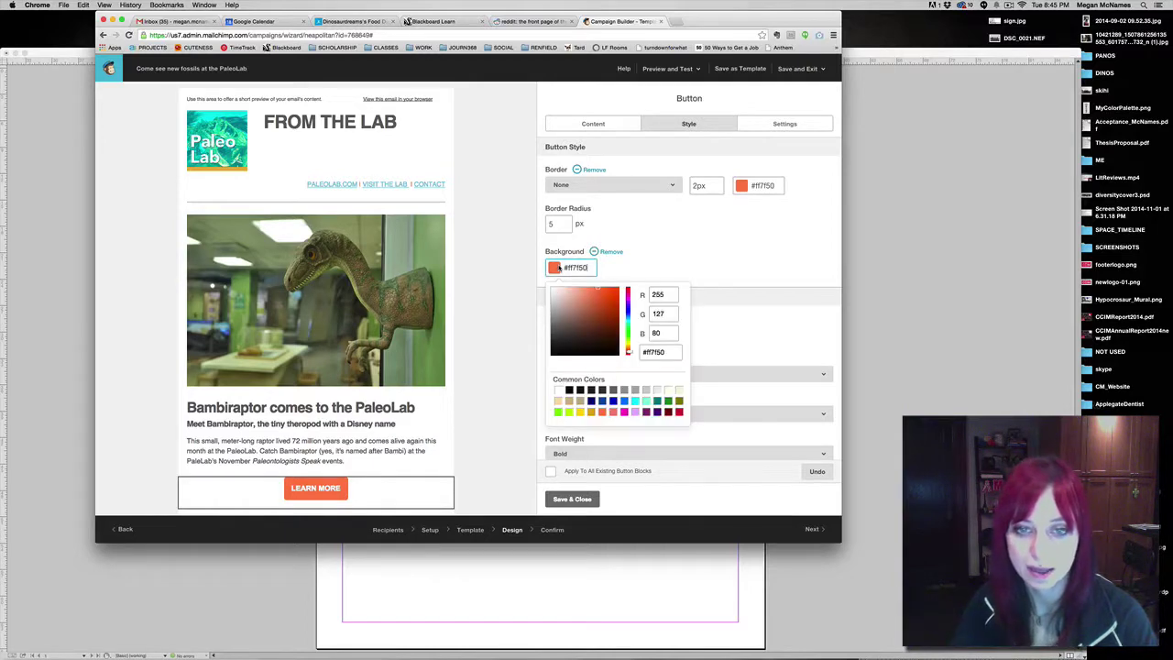
pyautogui.click(666, 293)
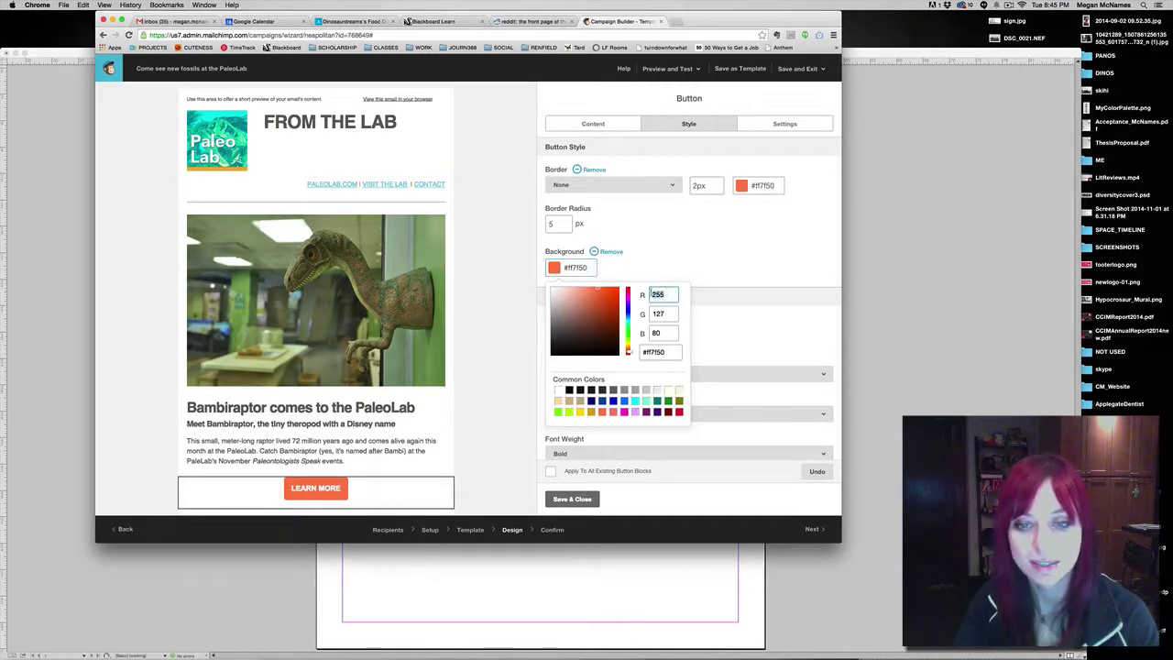
pyautogui.press('Tab')
pyautogui.press('Tab')
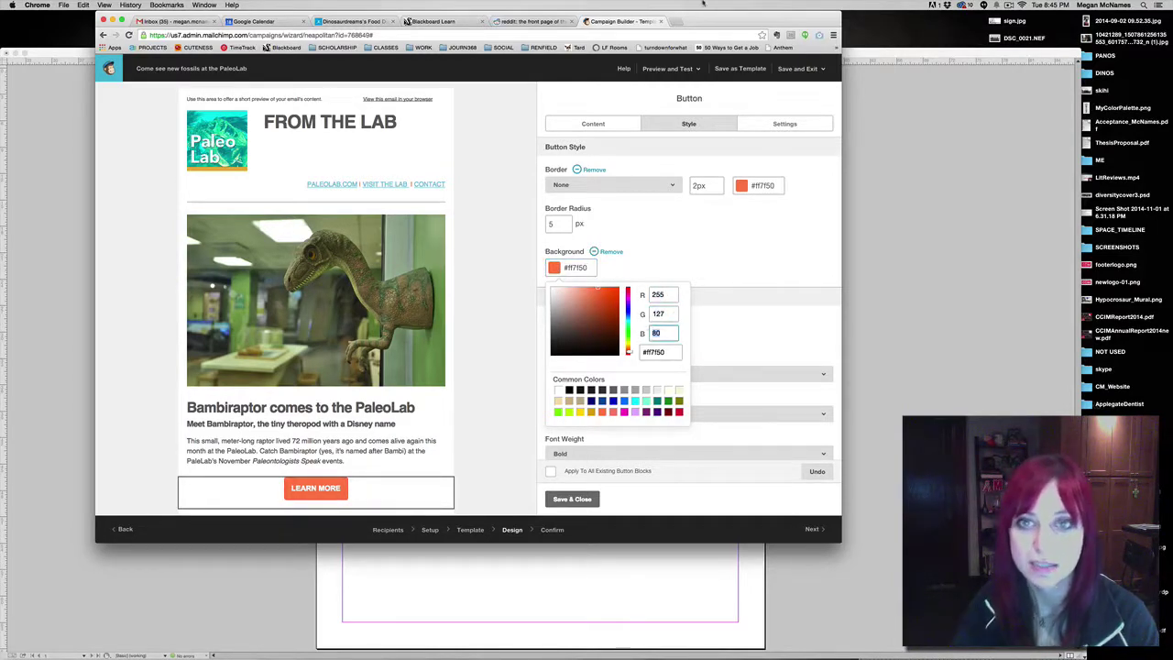
pyautogui.moveTo(729, 23); pyautogui.dragTo(492, 38)
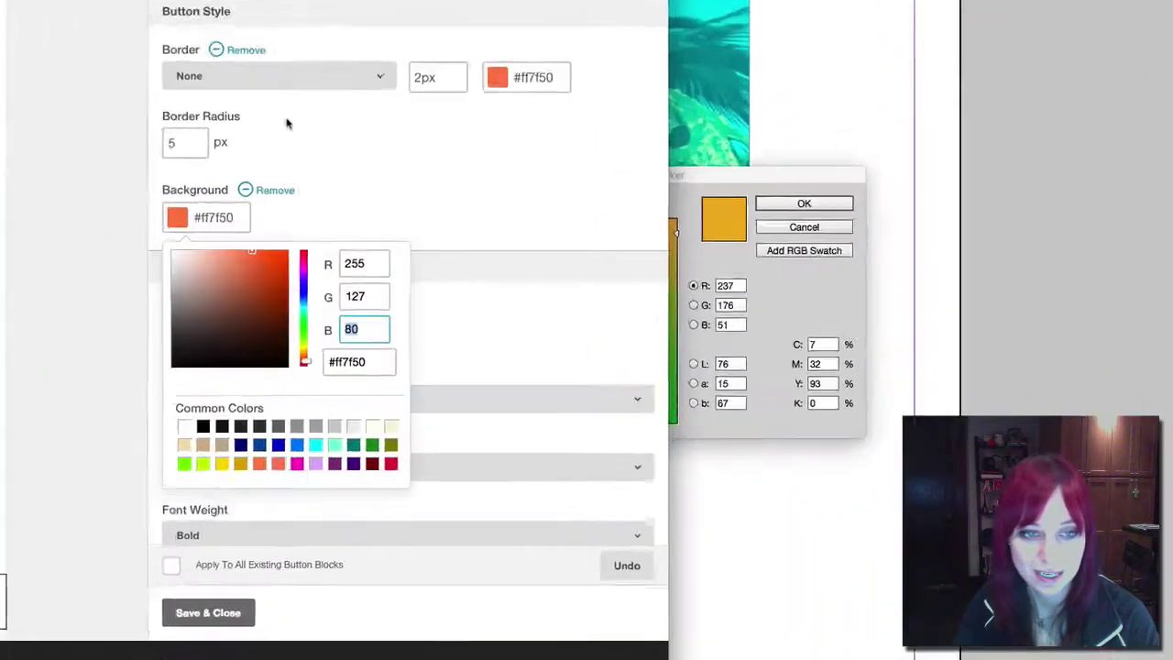
# Step: Set the button background to R 237, G 176, B 51
pyautogui.click(421, 307)
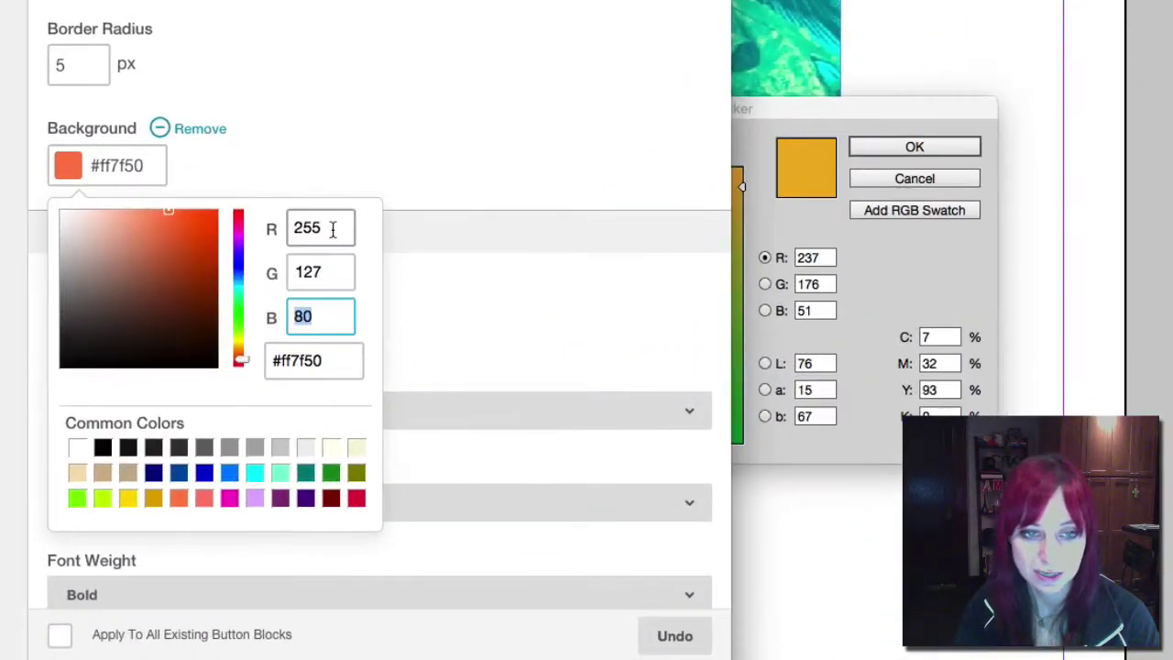
pyautogui.write('237')
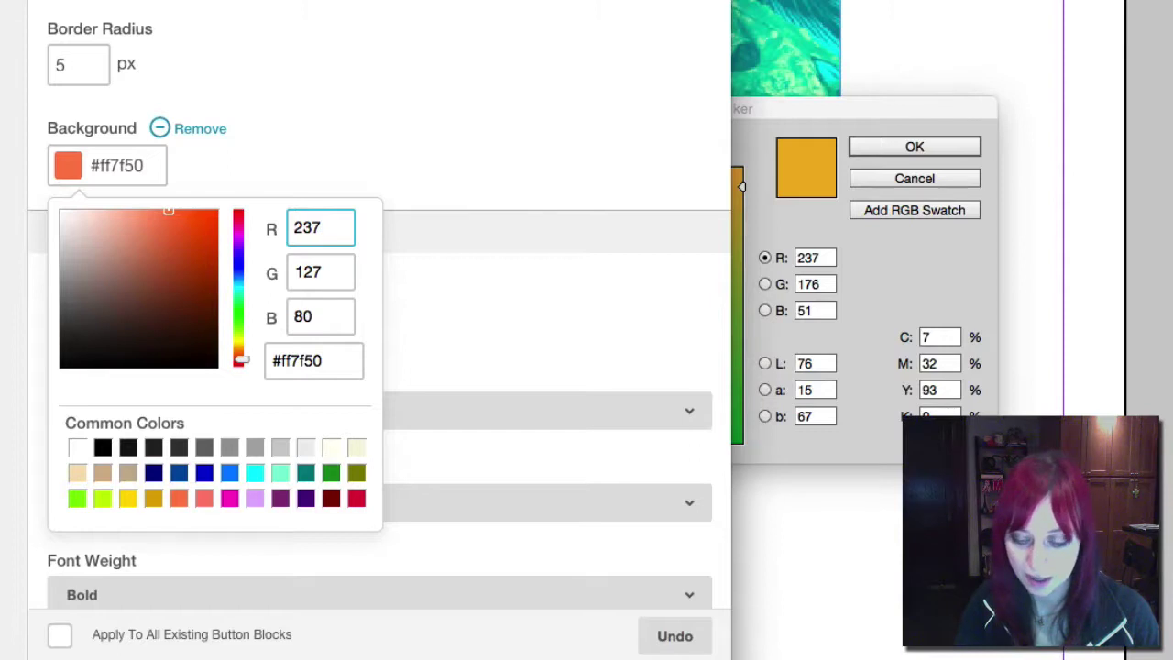
pyautogui.press('Tab')
pyautogui.write('17')
pyautogui.press('Tab')
pyautogui.write('5')
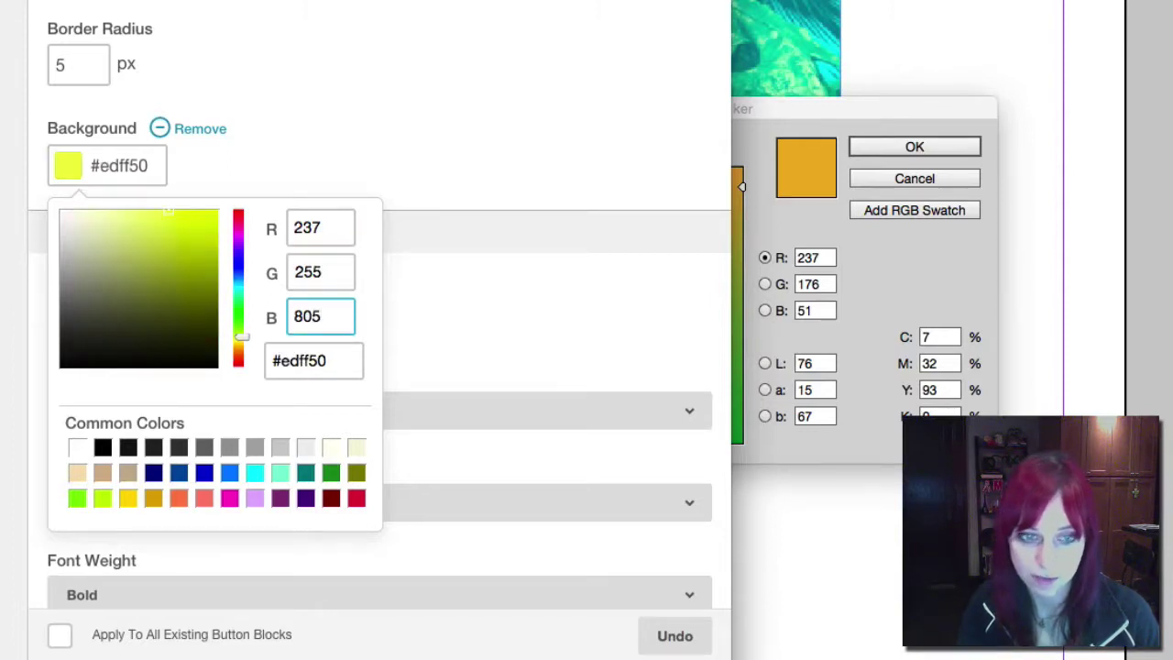
pyautogui.press('BackSpace')
pyautogui.press('BackSpace')
pyautogui.hotkey('shift', 'Tab')
pyautogui.hotkey('shift', 'Tab')
pyautogui.hotkey('shift', 'Tab')
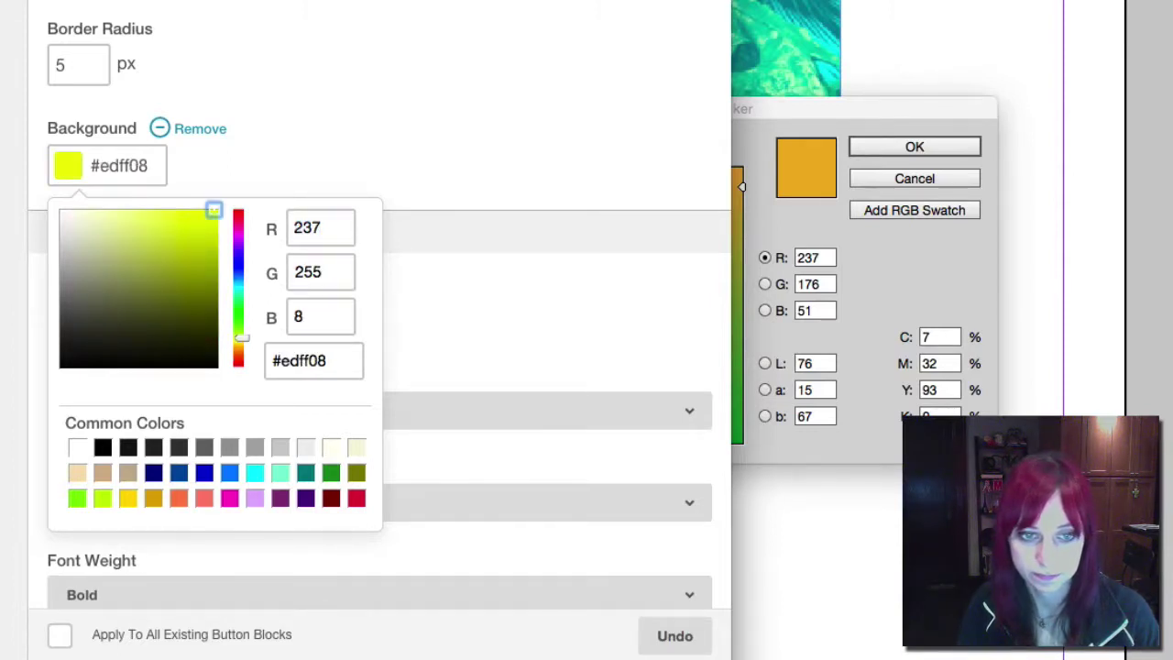
pyautogui.press('Tab')
pyautogui.press('Tab')
pyautogui.write('176')
pyautogui.press('Tab')
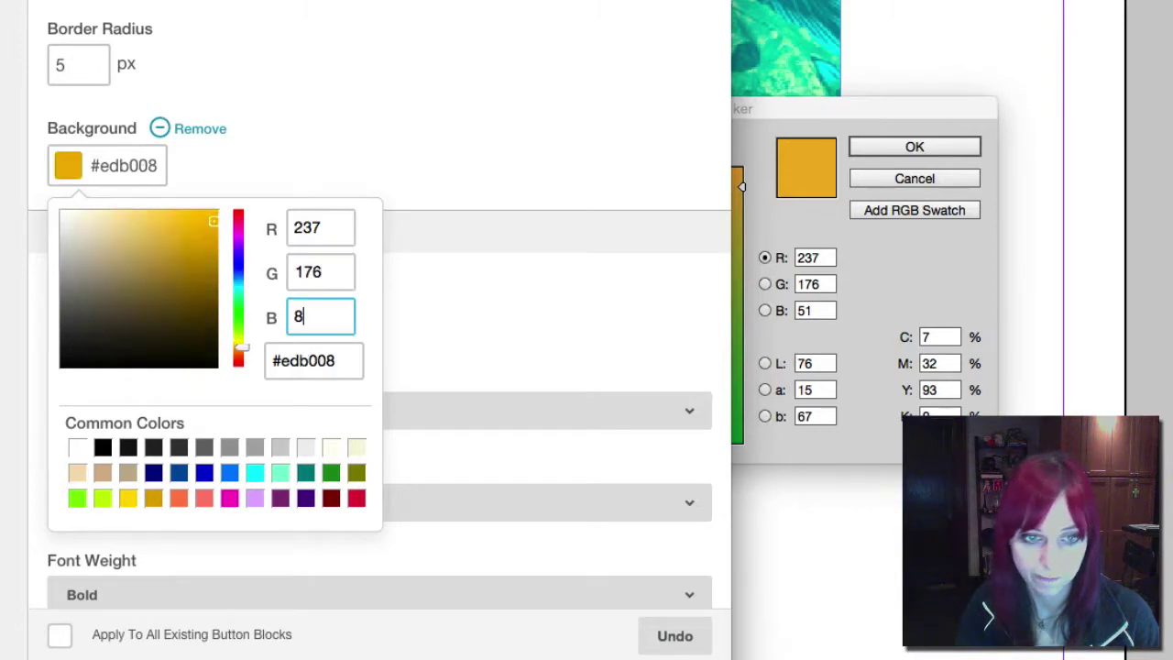
pyautogui.press('BackSpace')
pyautogui.write('51')
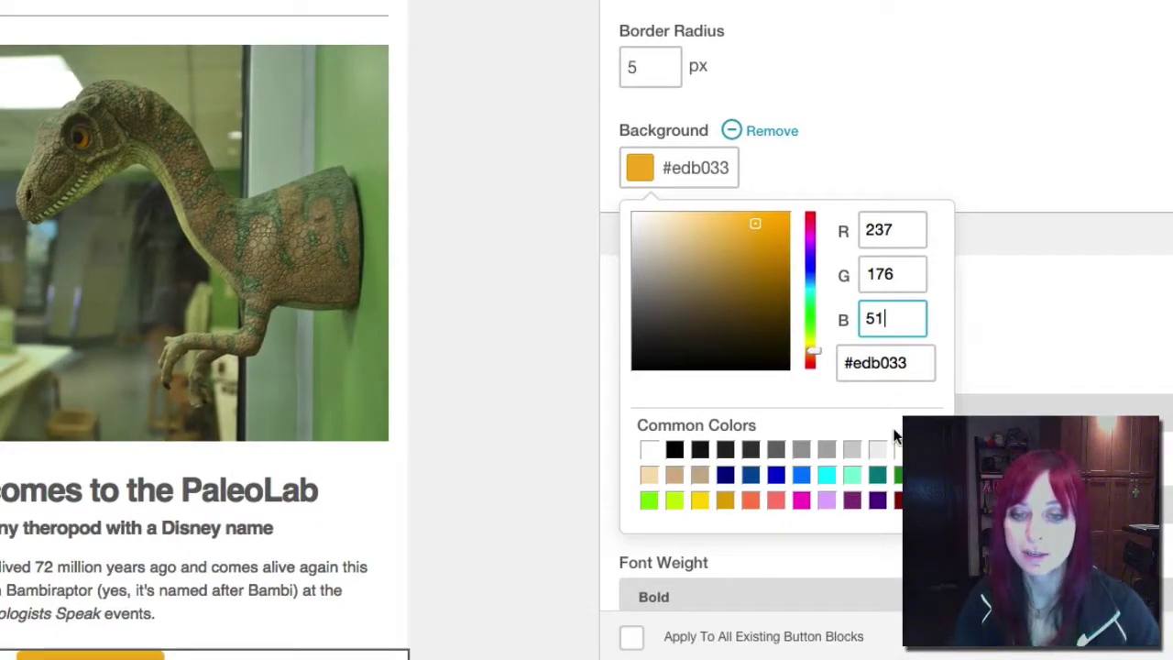
# Step: Copy the #edb033 hex code and close the button settings
pyautogui.click(906, 363)
pyautogui.moveTo(906, 363); pyautogui.dragTo(812, 367)
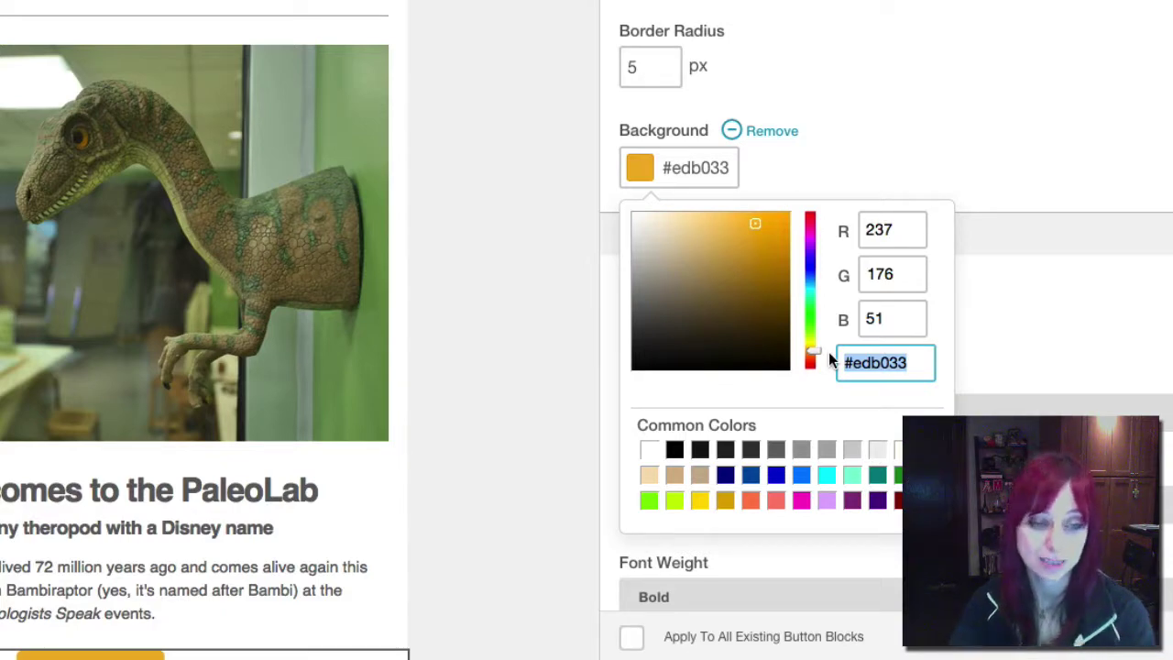
pyautogui.moveTo(921, 363); pyautogui.dragTo(812, 357)
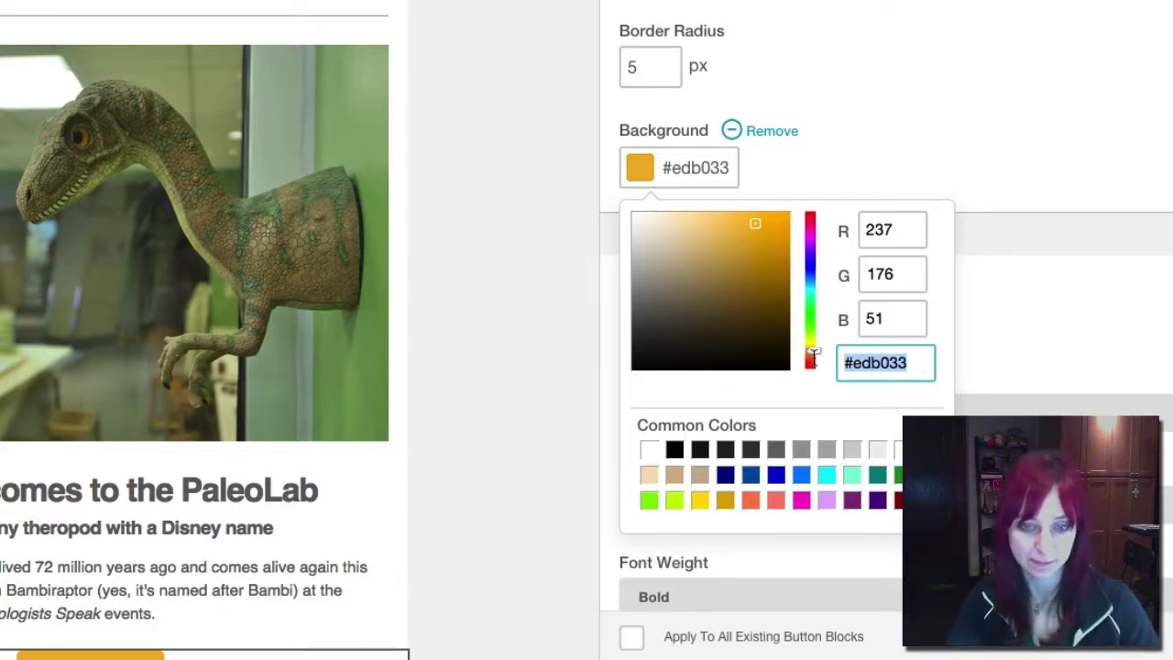
pyautogui.click(733, 600)
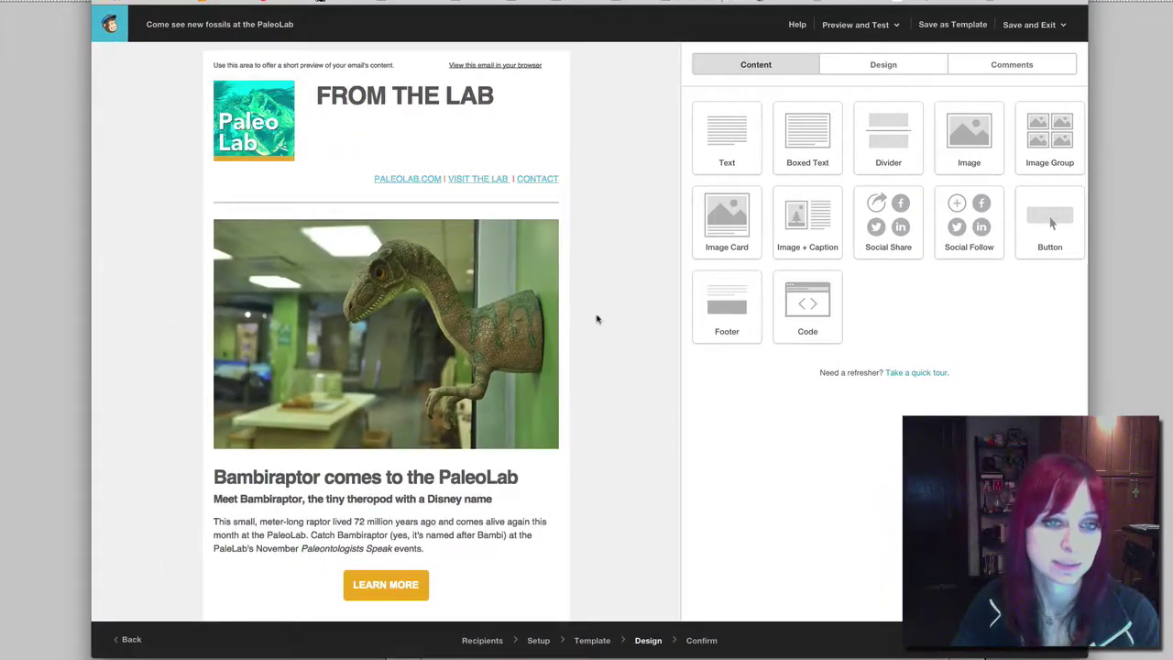
# Step: Color the FROM THE BLOG heading text with the pasted #edb033 custom colour
pyautogui.scroll(-5, 597, 319)
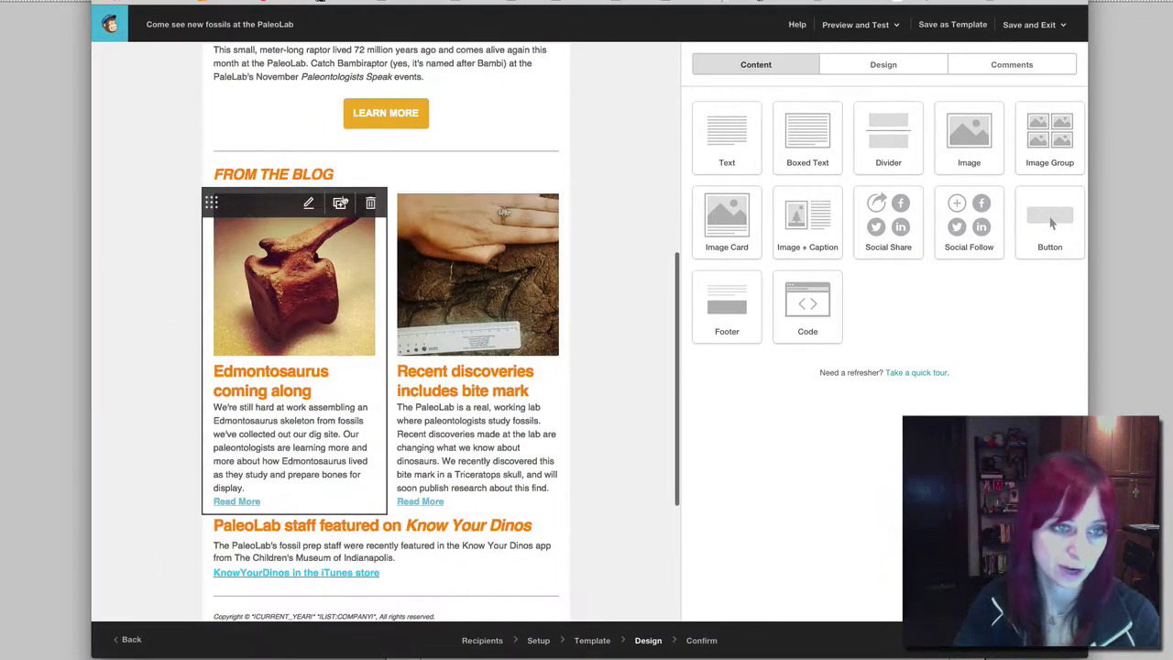
pyautogui.click(485, 179)
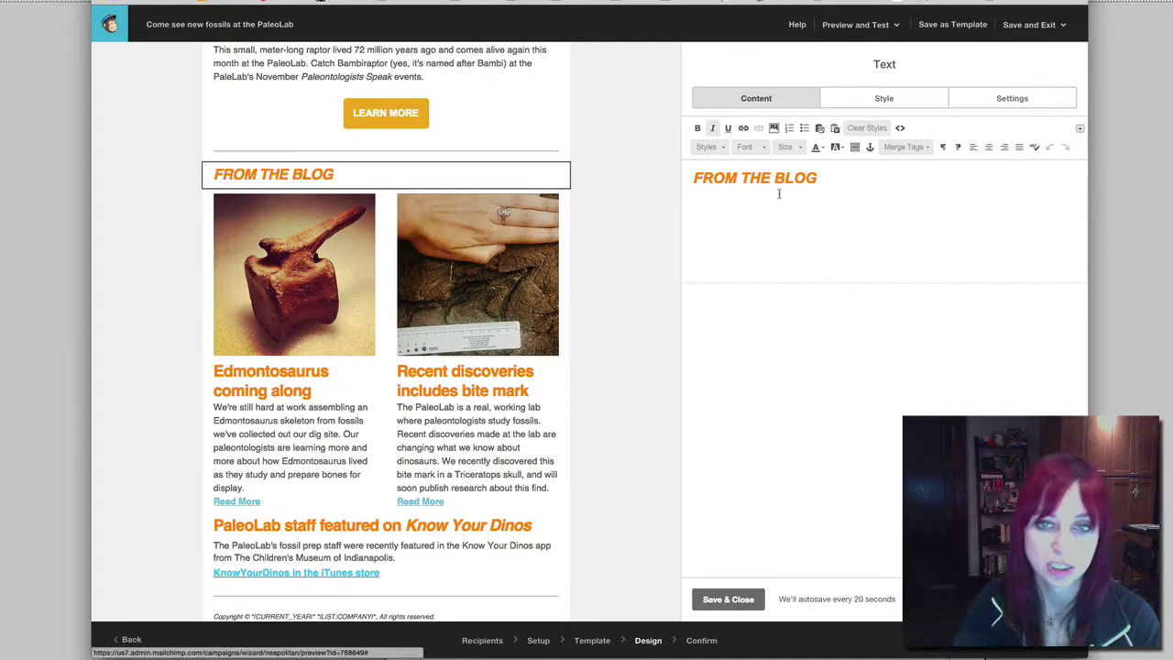
pyautogui.moveTo(823, 179); pyautogui.dragTo(677, 171)
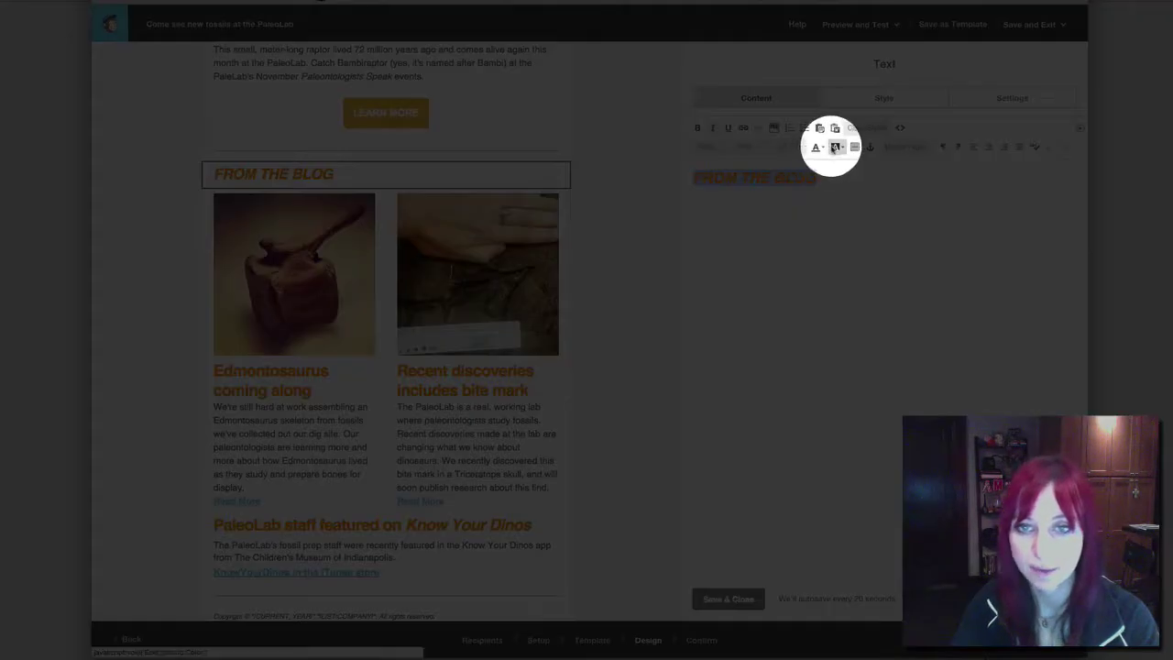
pyautogui.click(822, 147)
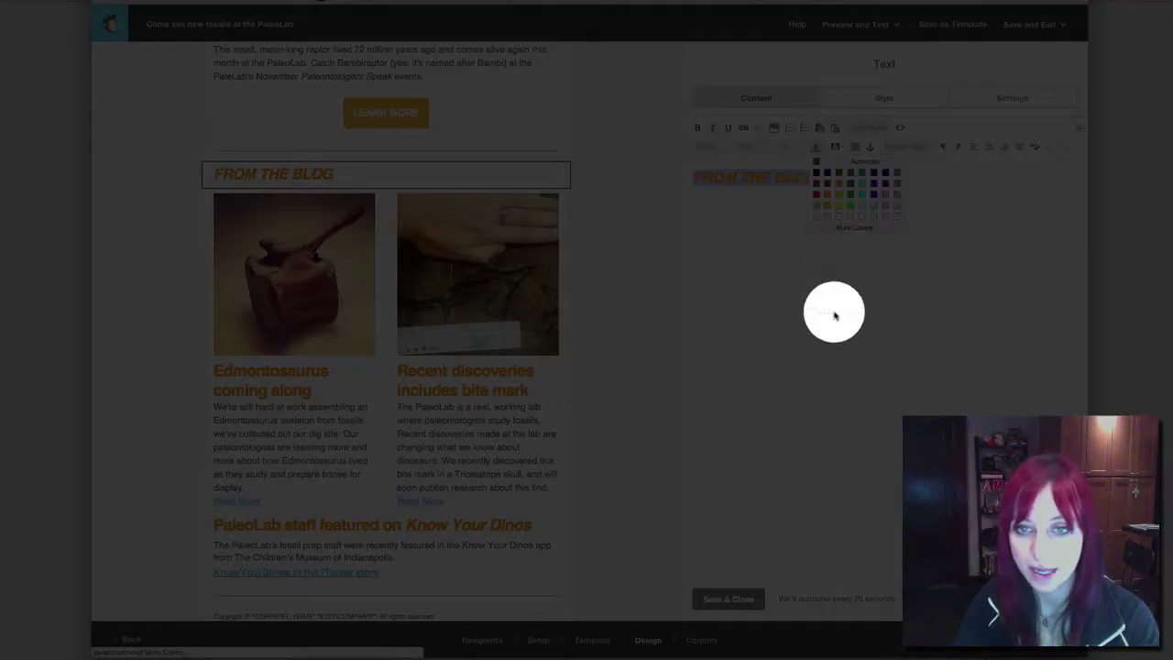
pyautogui.click(852, 230)
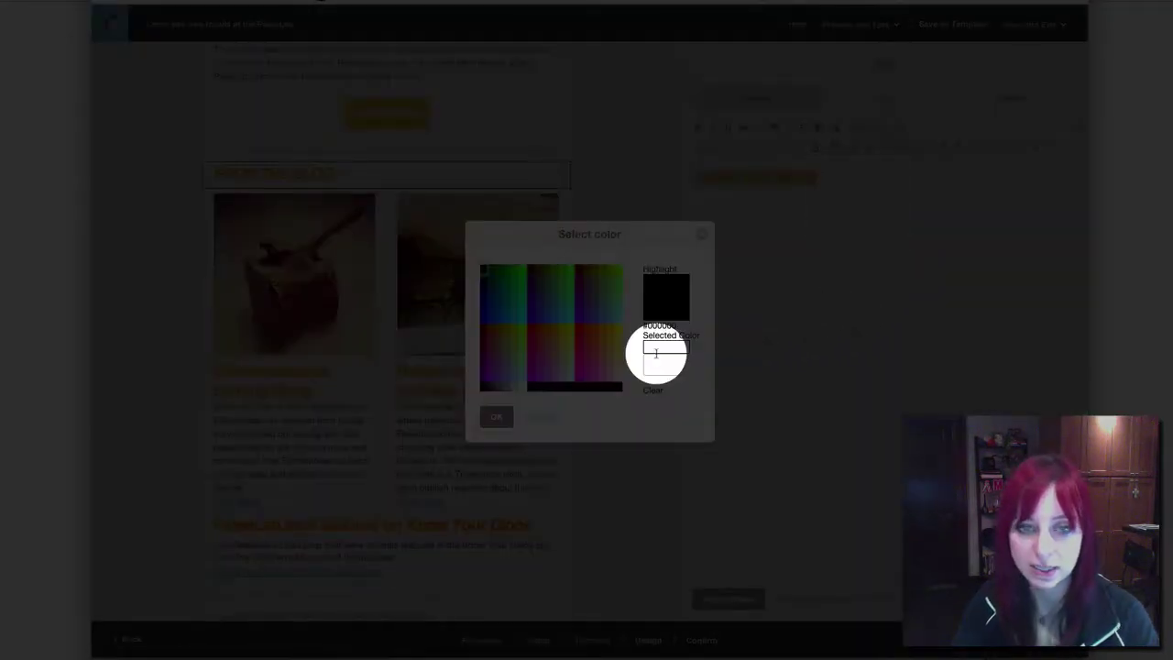
pyautogui.click(667, 363)
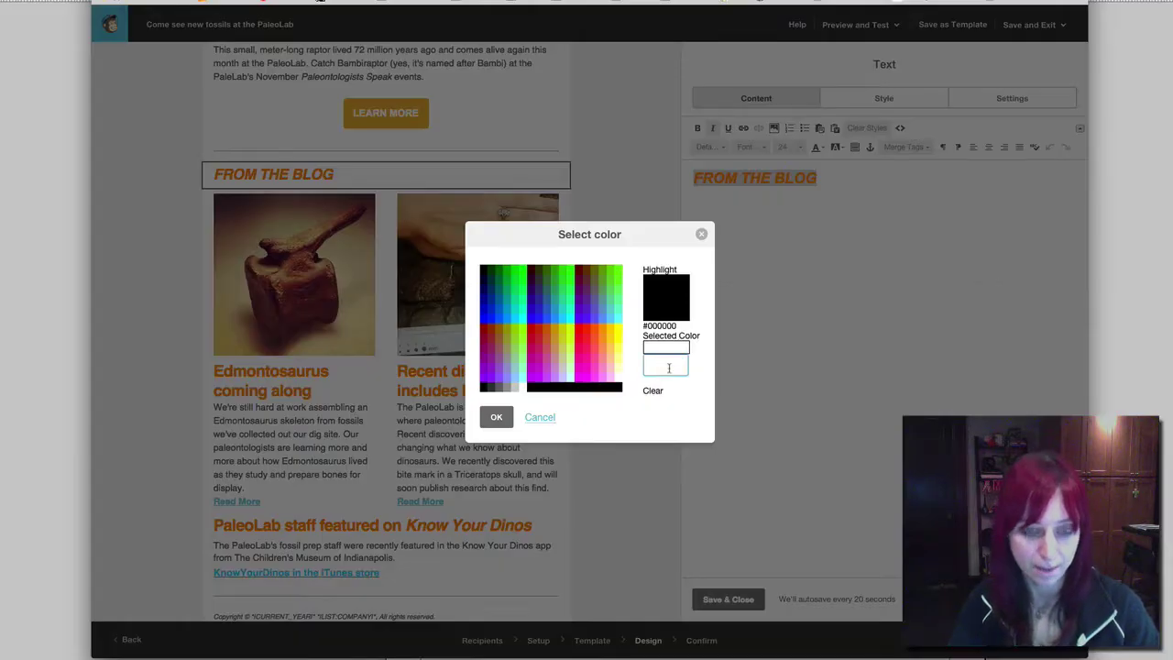
pyautogui.press('super+v')
pyautogui.click(496, 417)
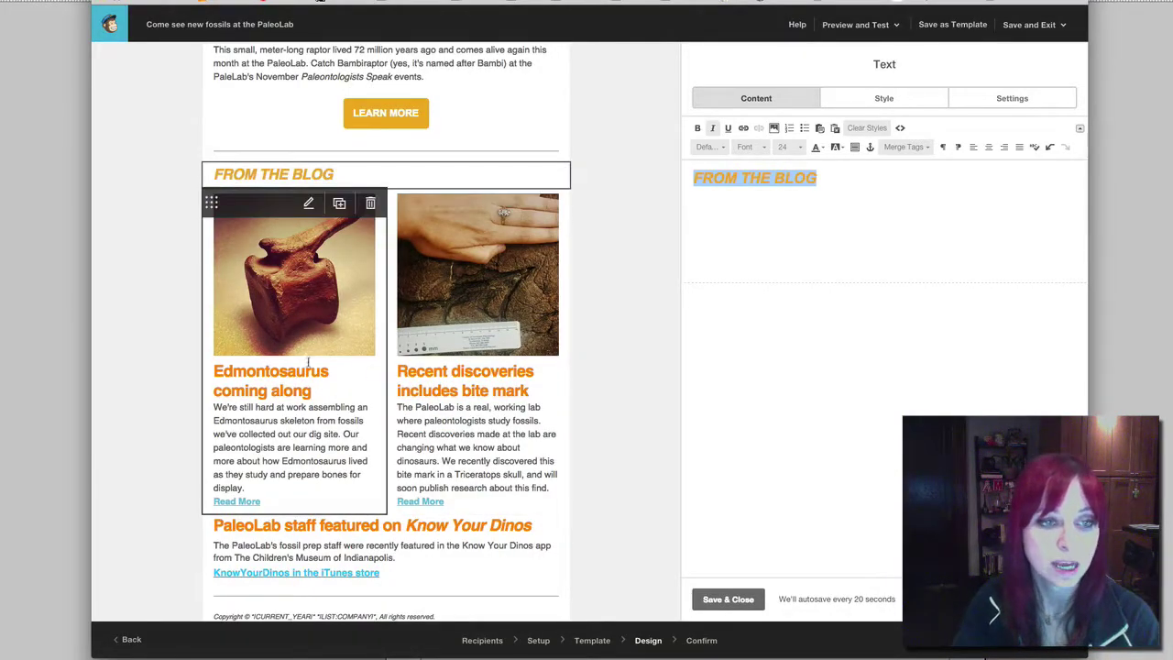
# Step: Color the 'Edmontosaurus coming along' heading with the pasted #edb033 custom colour
pyautogui.click(308, 203)
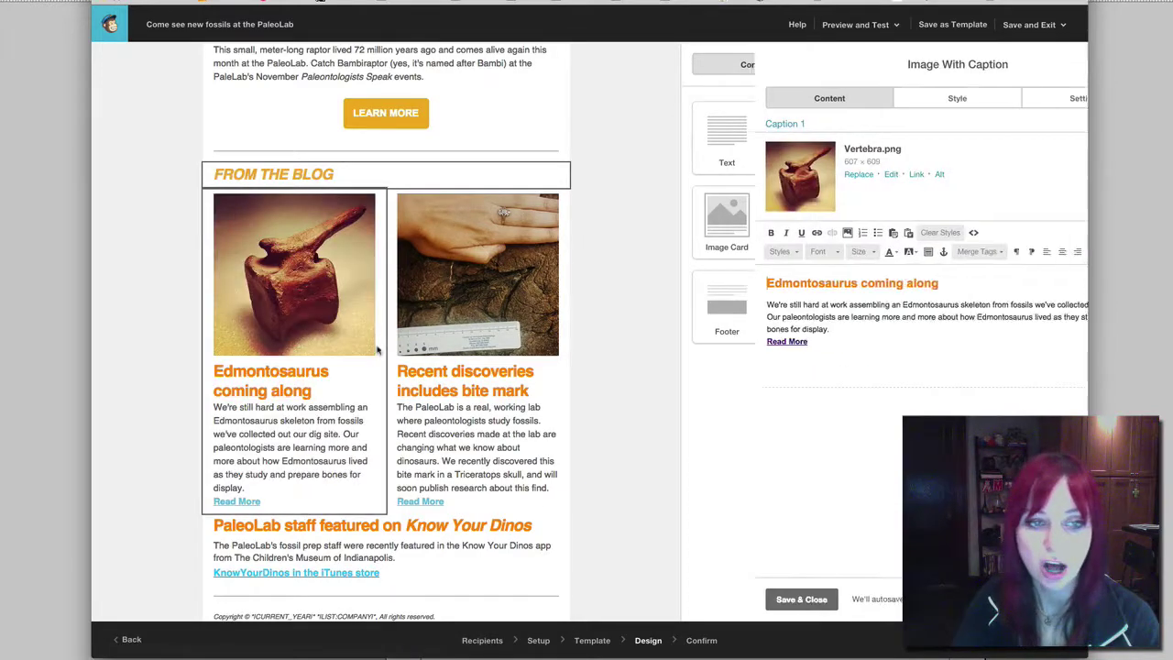
pyautogui.moveTo(811, 281); pyautogui.dragTo(678, 285)
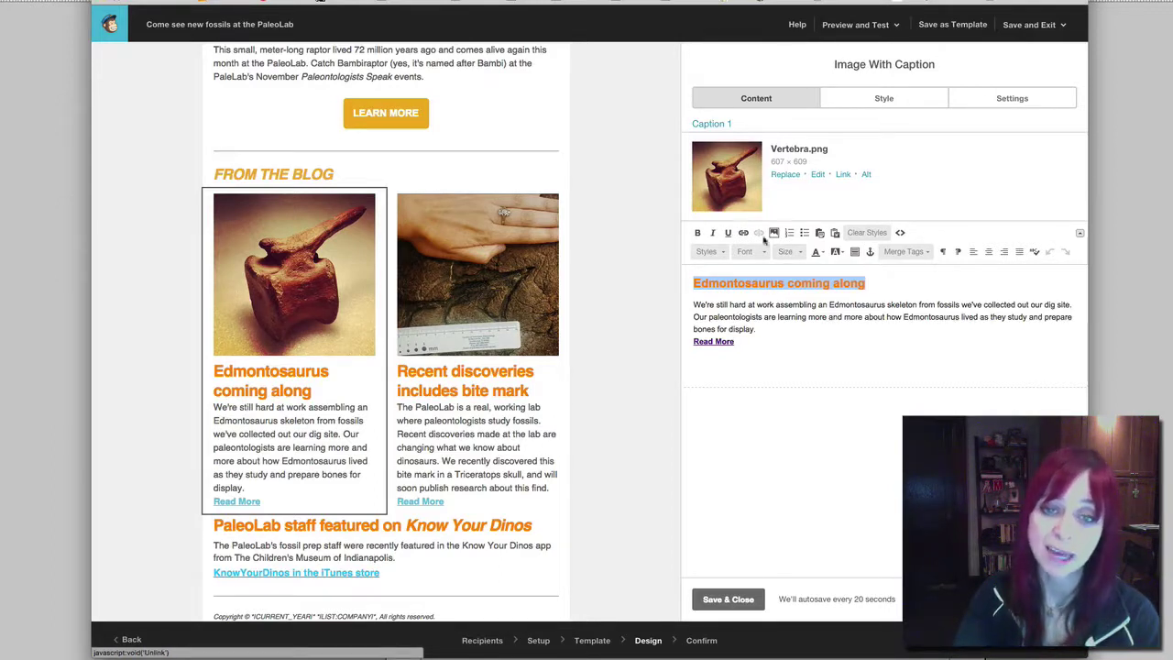
pyautogui.moveTo(869, 284); pyautogui.dragTo(679, 284)
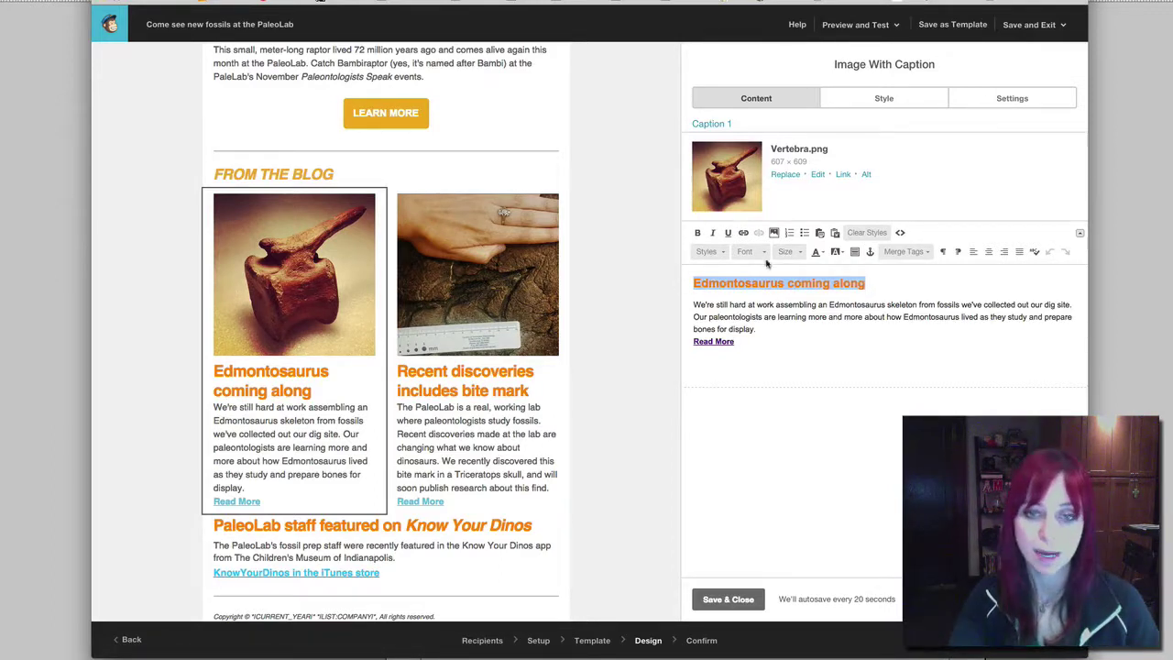
pyautogui.click(820, 252)
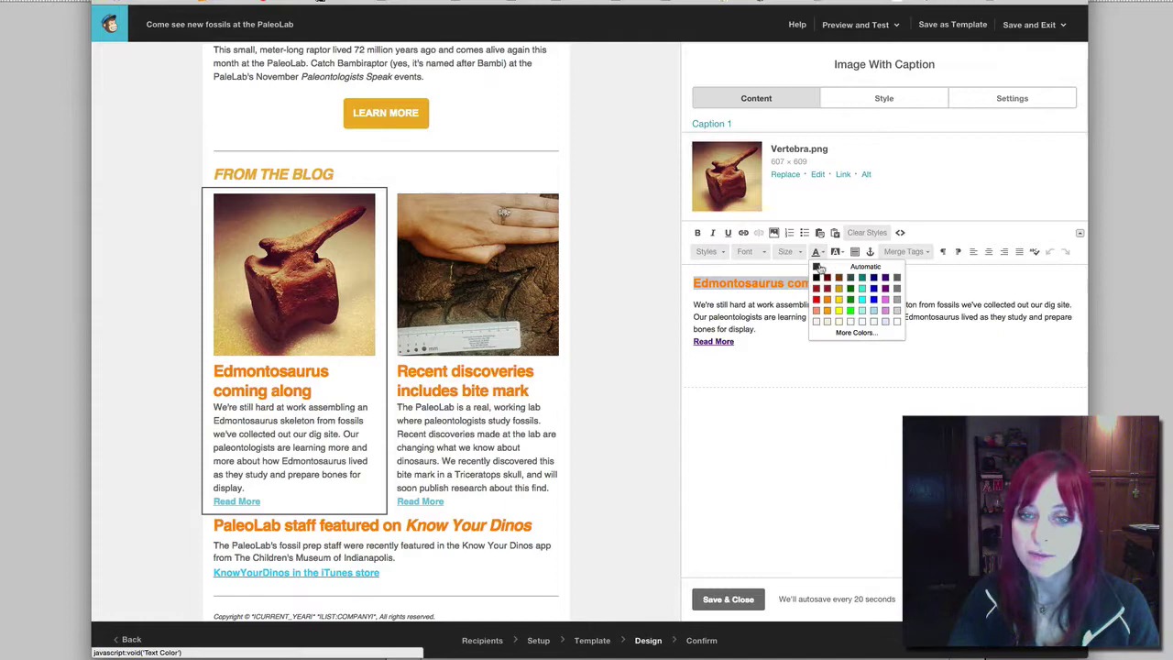
pyautogui.click(852, 334)
pyautogui.click(660, 363)
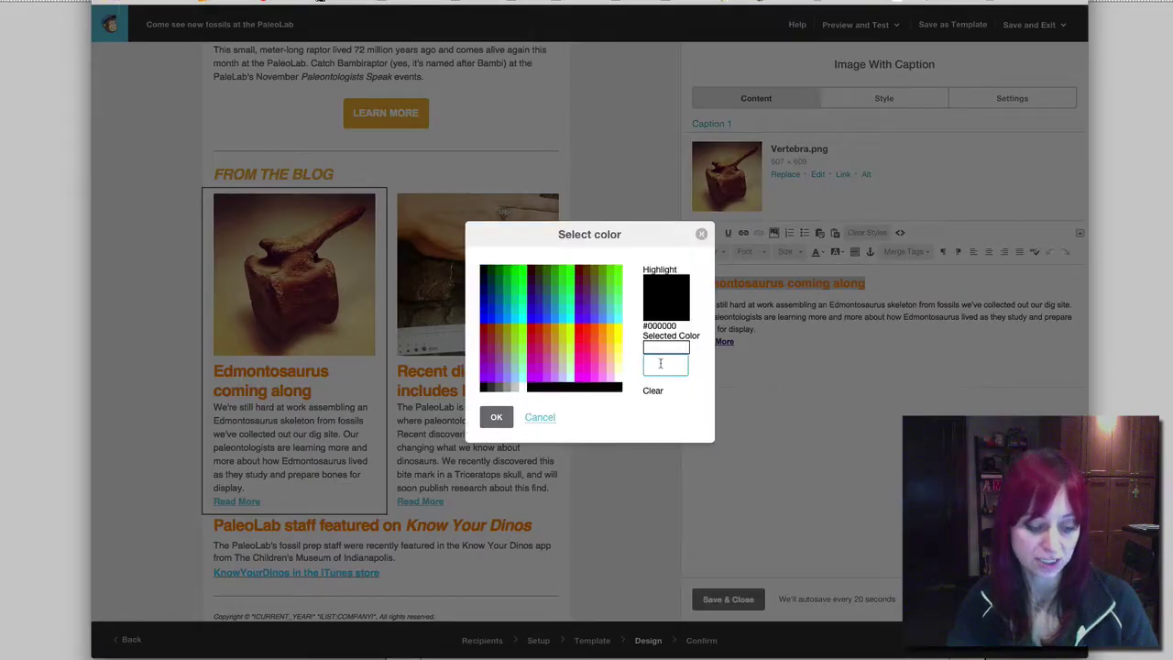
pyautogui.hotkey('ctrl', 'v')
pyautogui.click(496, 417)
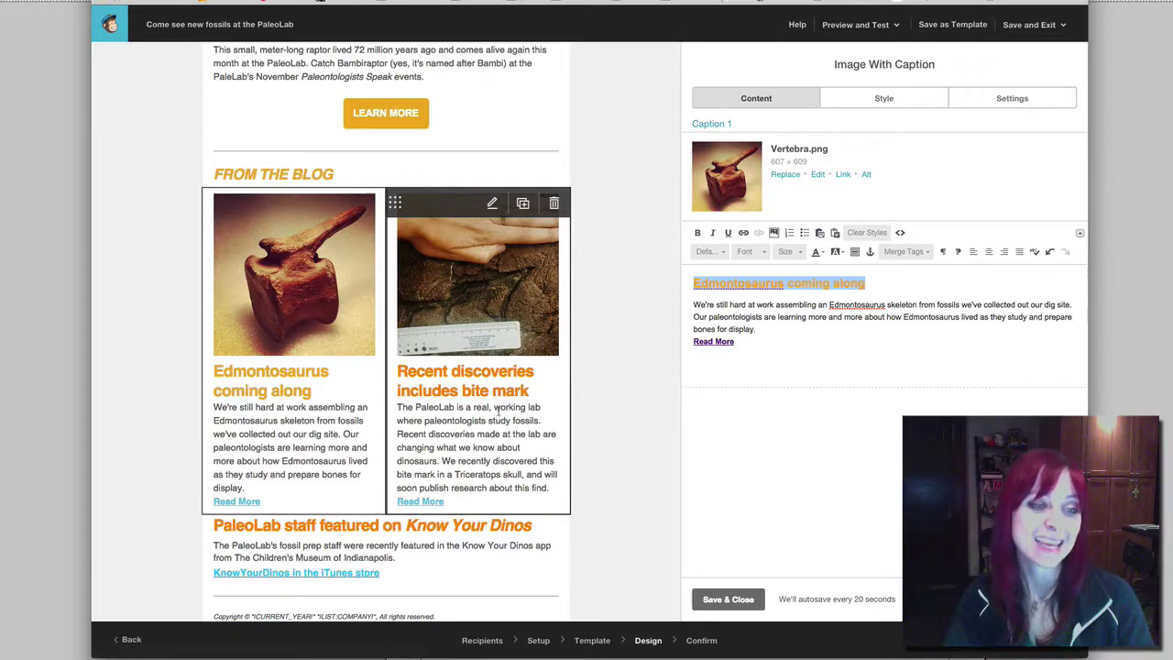
# Step: Apply the #edb033 custom colour to the 'Recent discoveries includes bite mark' heading
pyautogui.click(553, 386)
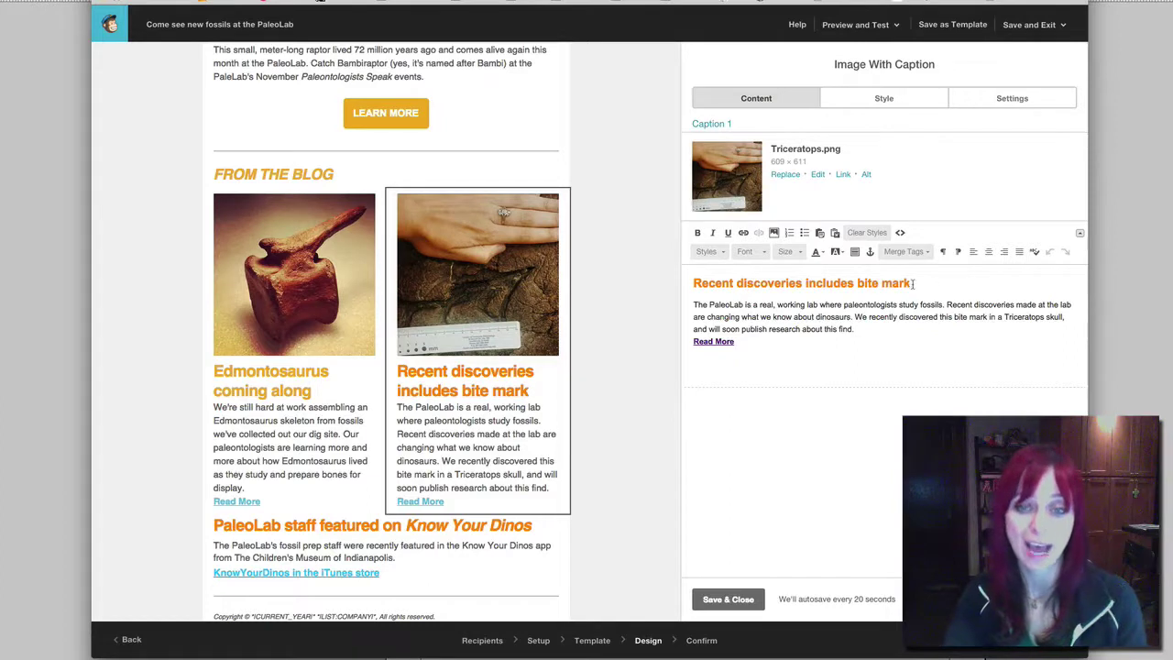
pyautogui.moveTo(914, 285); pyautogui.dragTo(689, 286)
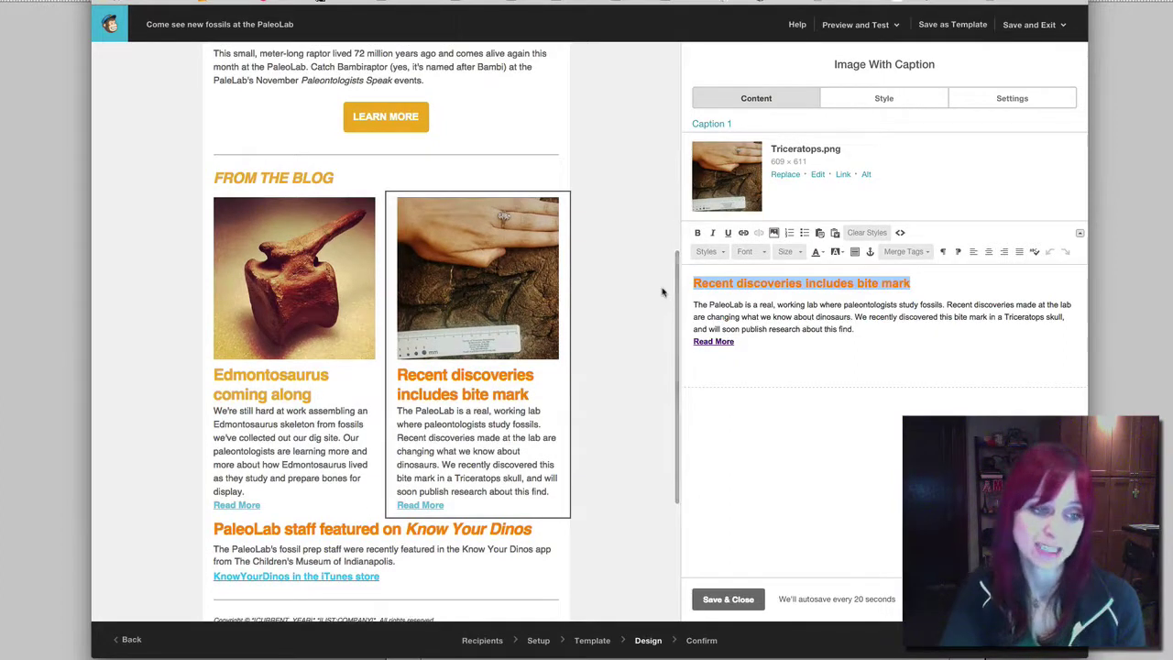
pyautogui.click(819, 254)
pyautogui.click(842, 336)
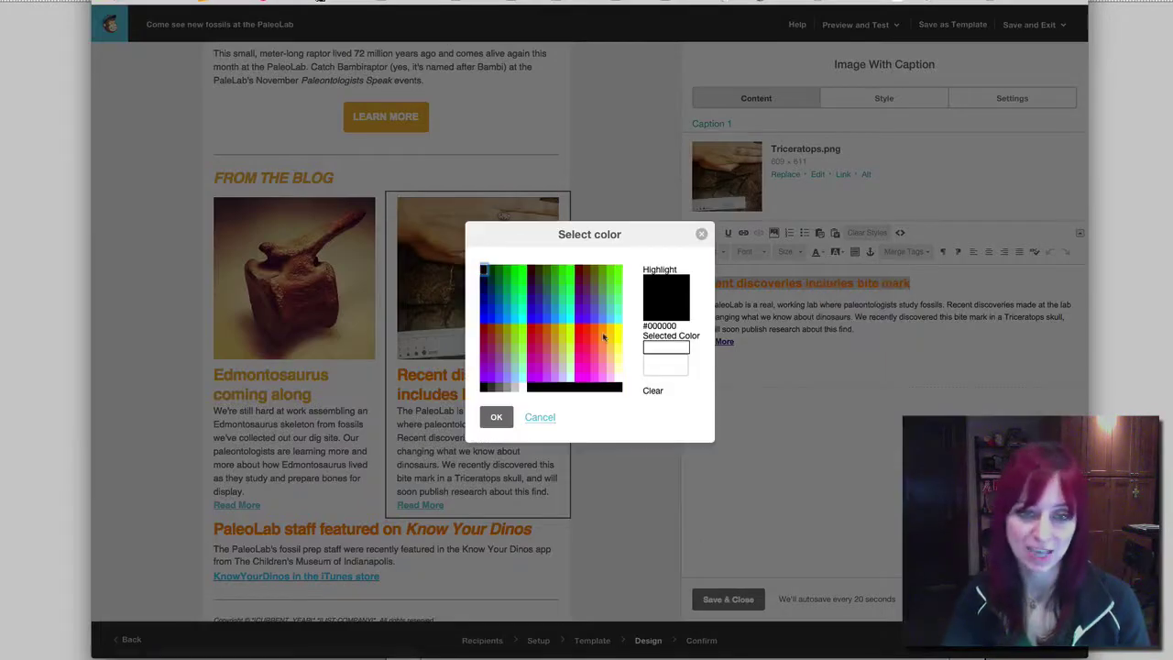
pyautogui.click(667, 365)
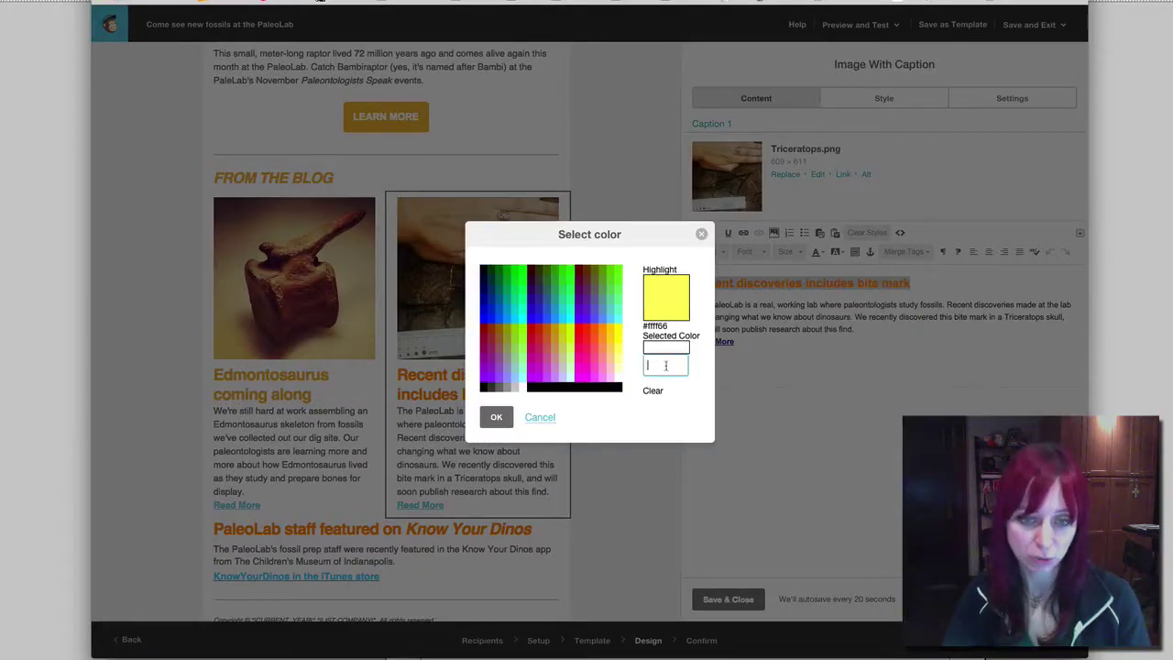
pyautogui.click(530, 419)
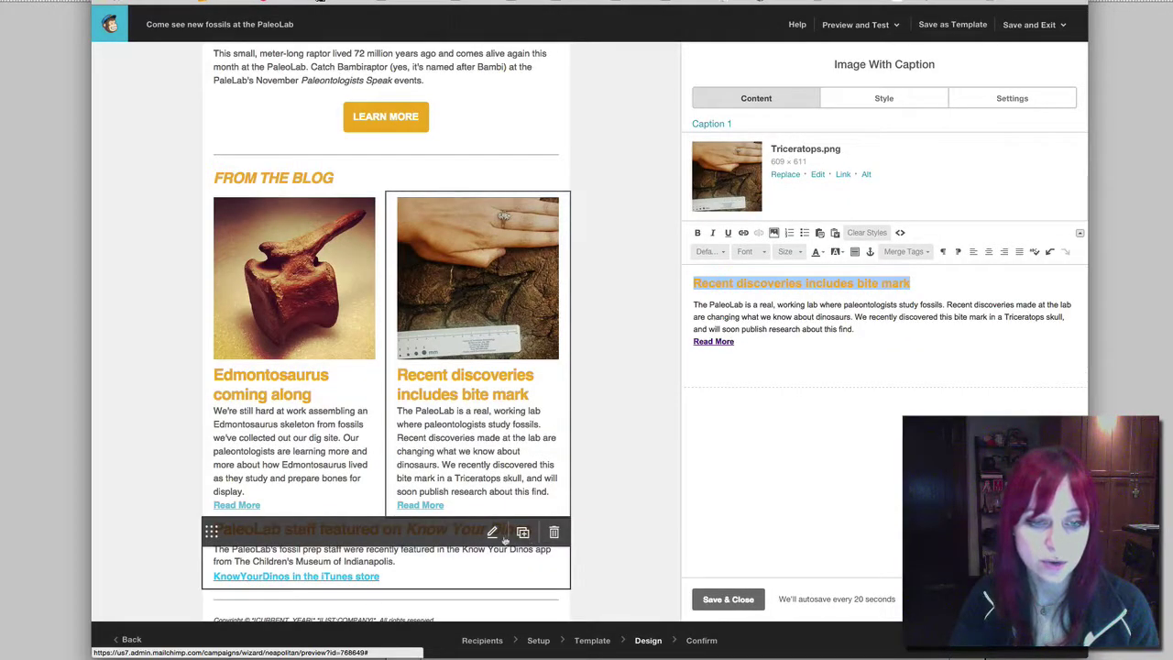
# Step: Color the 'PaleoLab staff featured on Know Your Dinos' heading #edb033 via pasted custom colour
pyautogui.click(494, 533)
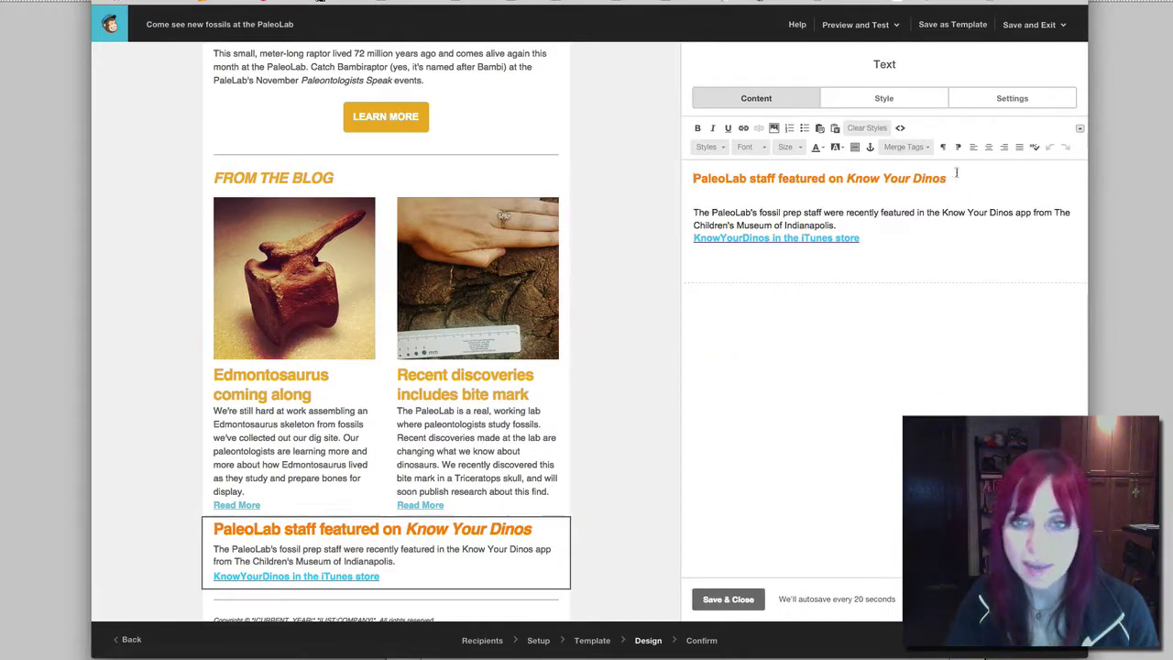
pyautogui.moveTo(947, 179); pyautogui.dragTo(645, 172)
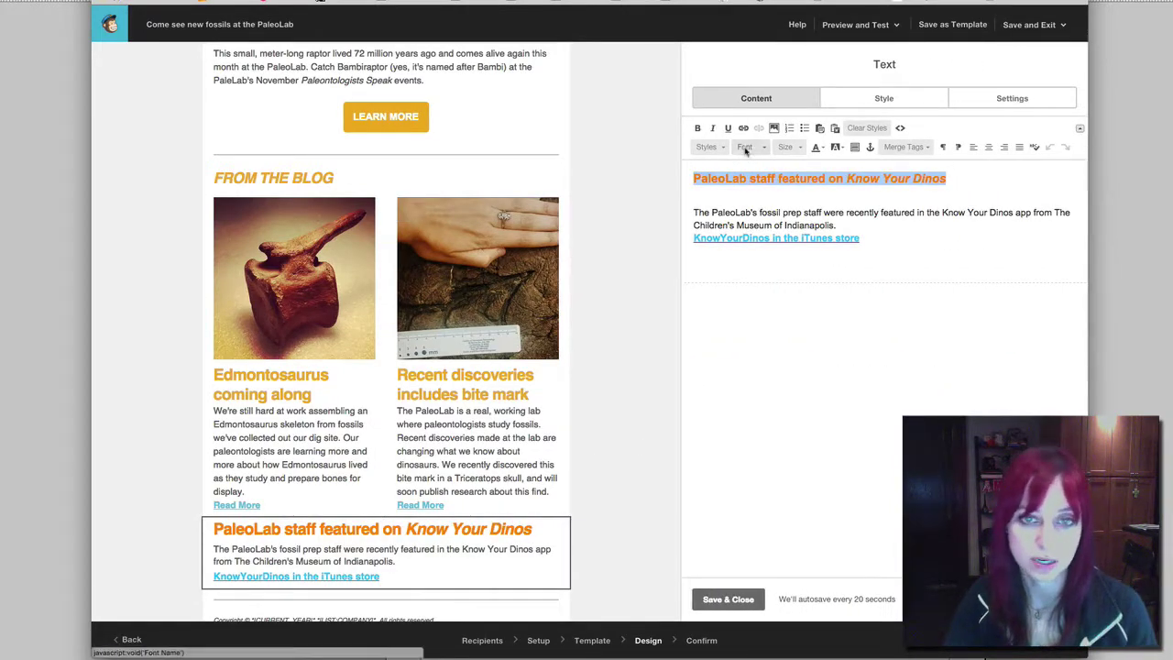
pyautogui.click(816, 148)
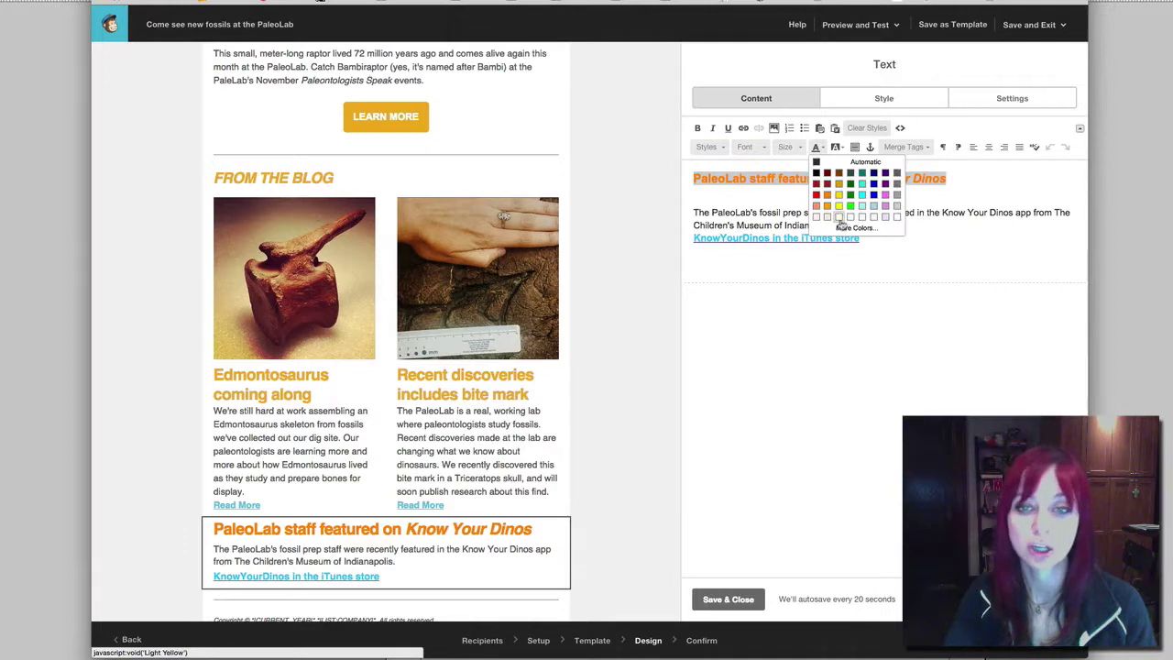
pyautogui.click(854, 228)
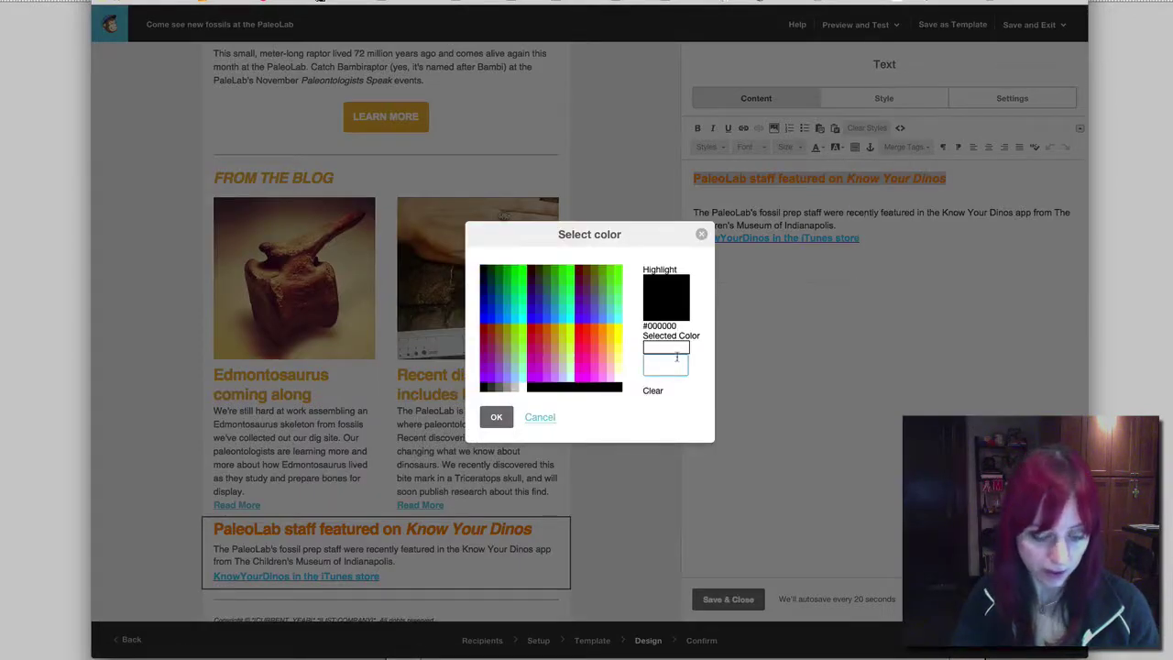
pyautogui.hotkey('ctrl', 'v')
pyautogui.click(496, 417)
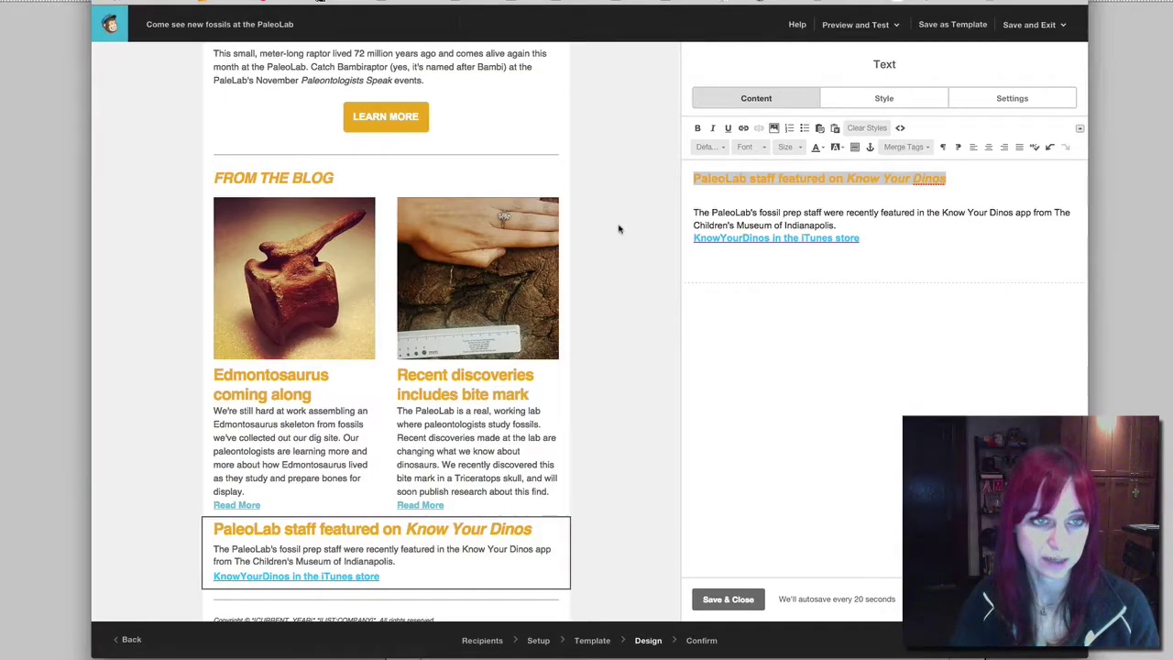
pyautogui.scroll(10, 618, 229)
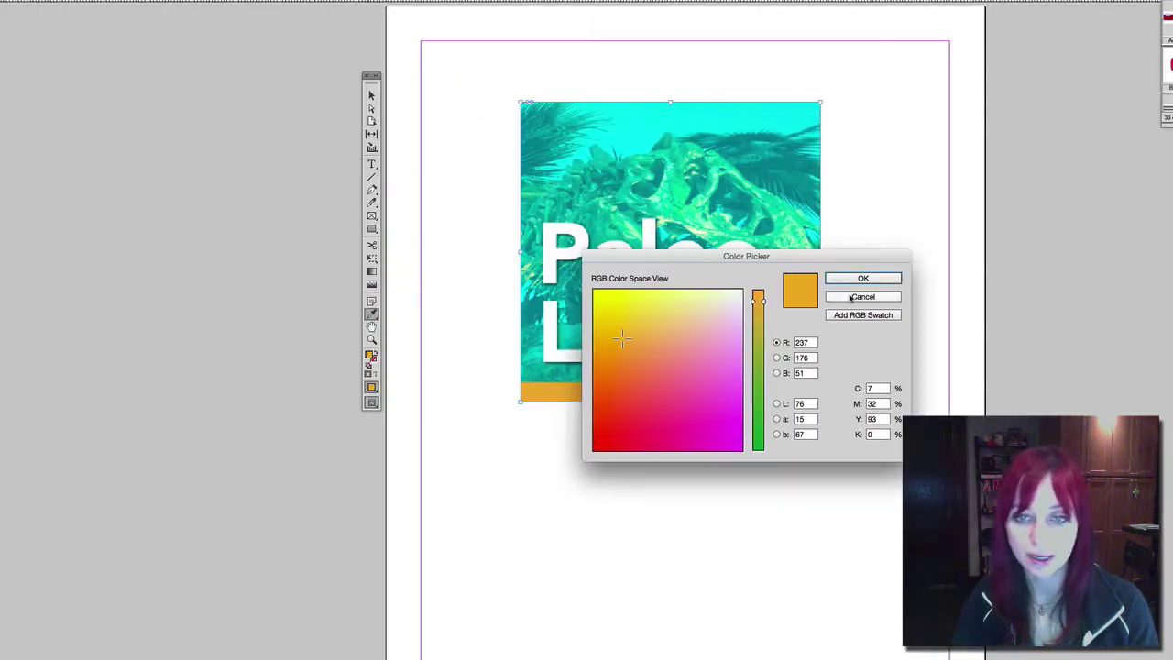
pyautogui.click(853, 277)
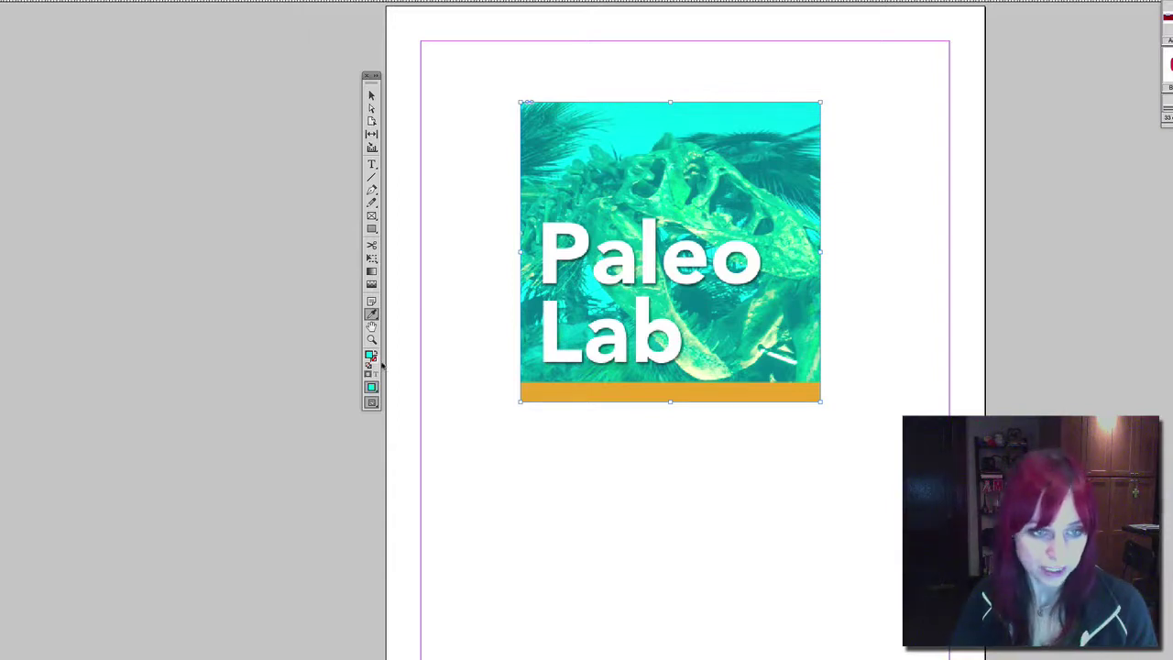
pyautogui.doubleClick(370, 356)
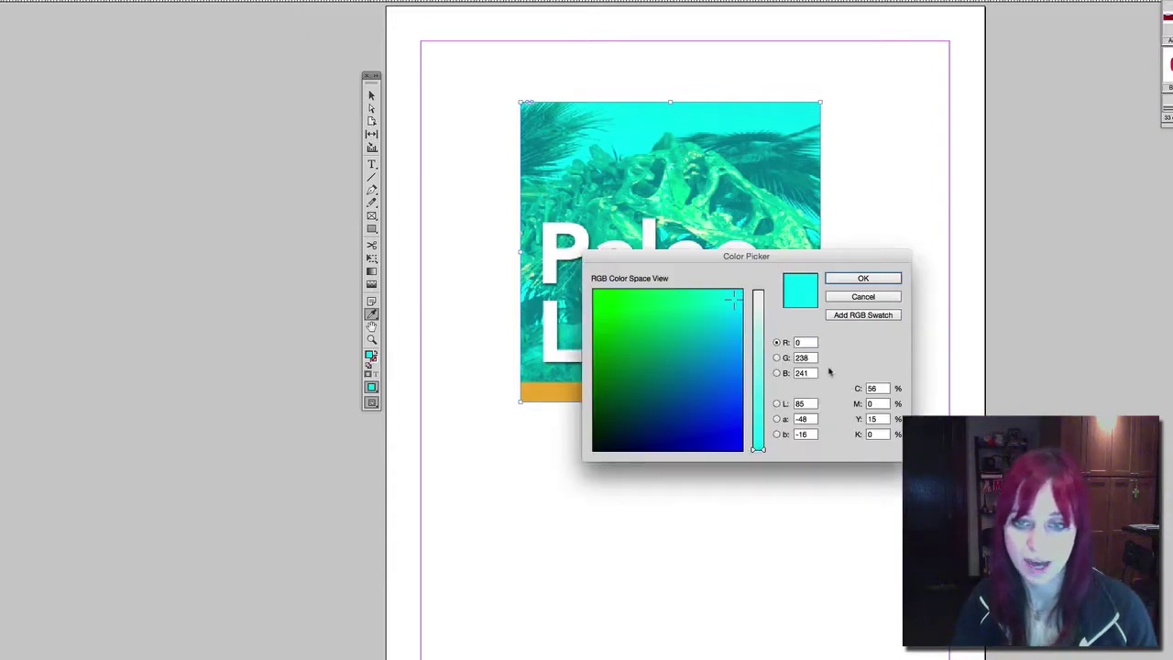
pyautogui.click(862, 296)
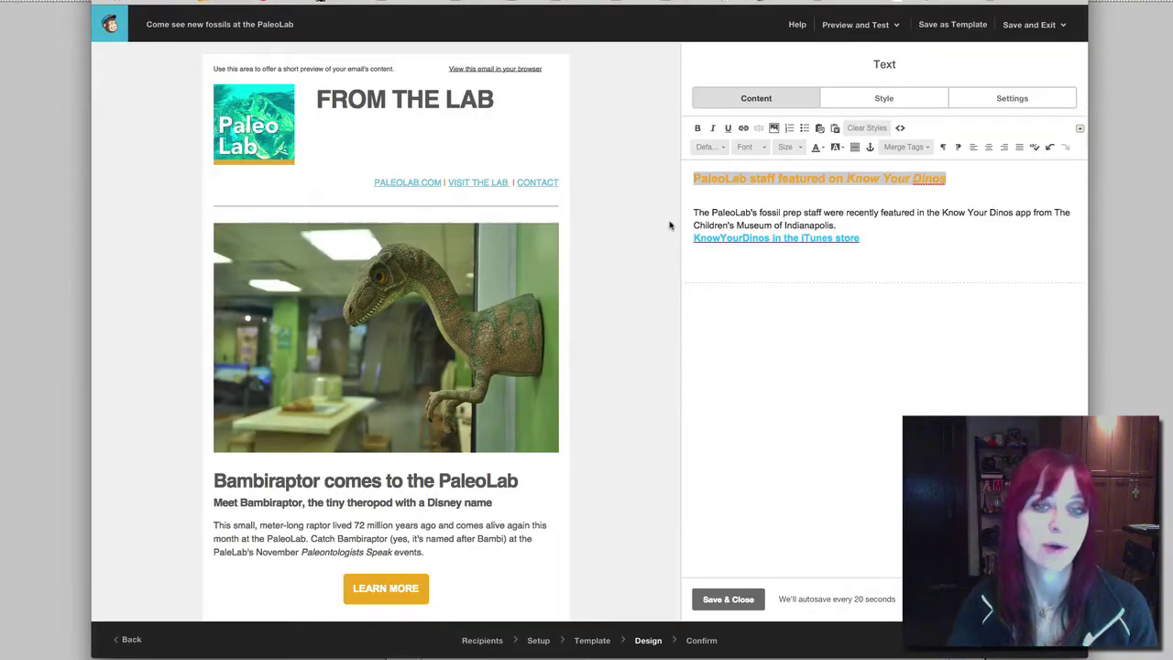
pyautogui.click(740, 265)
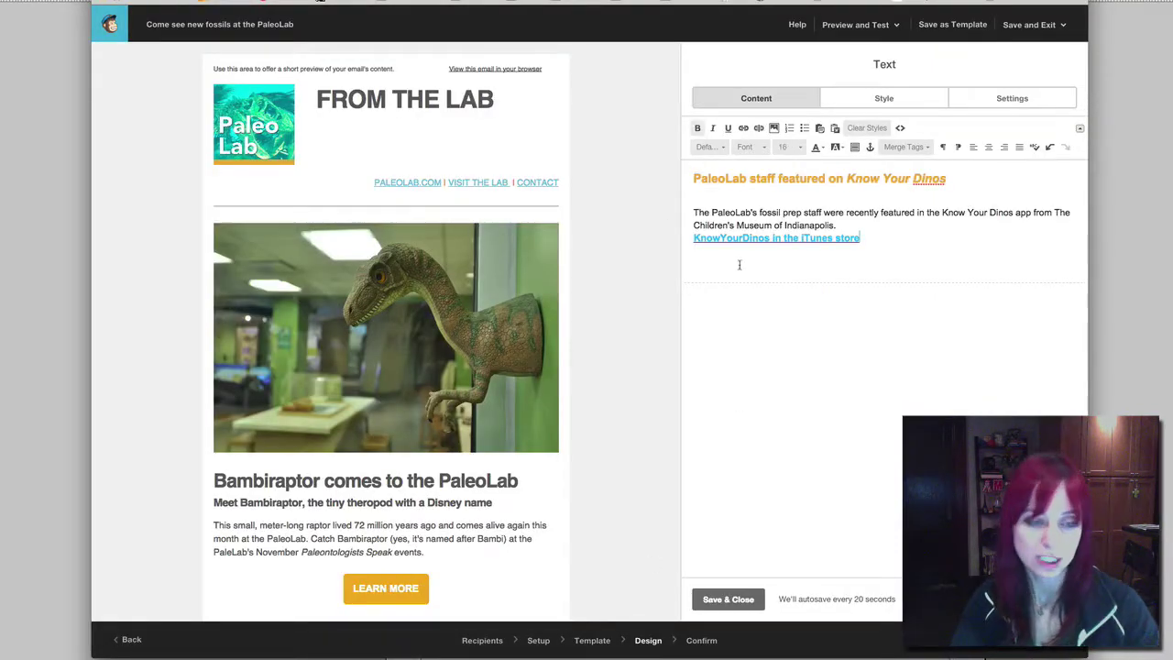